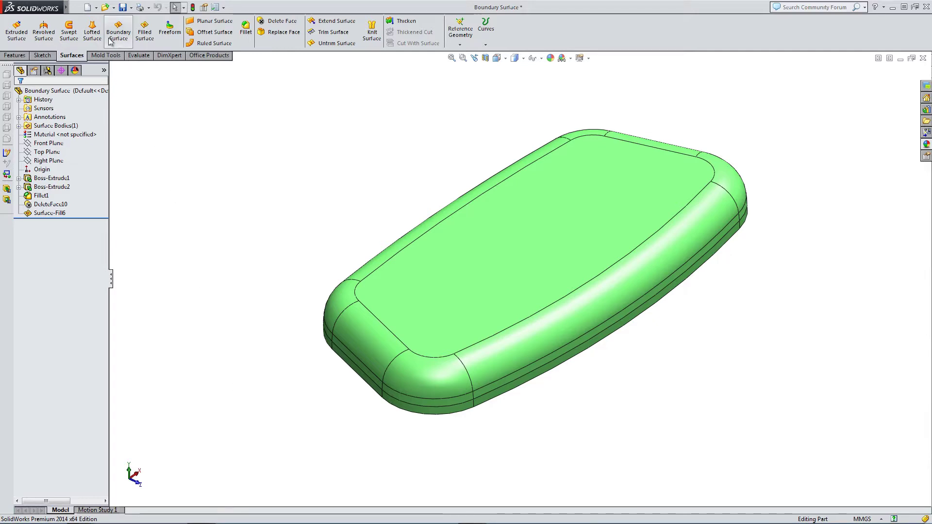
# Step: Delete the three rounded end fillet faces with Delete Face, leaving an open gap as DeleteFace12
pyautogui.click(277, 20)
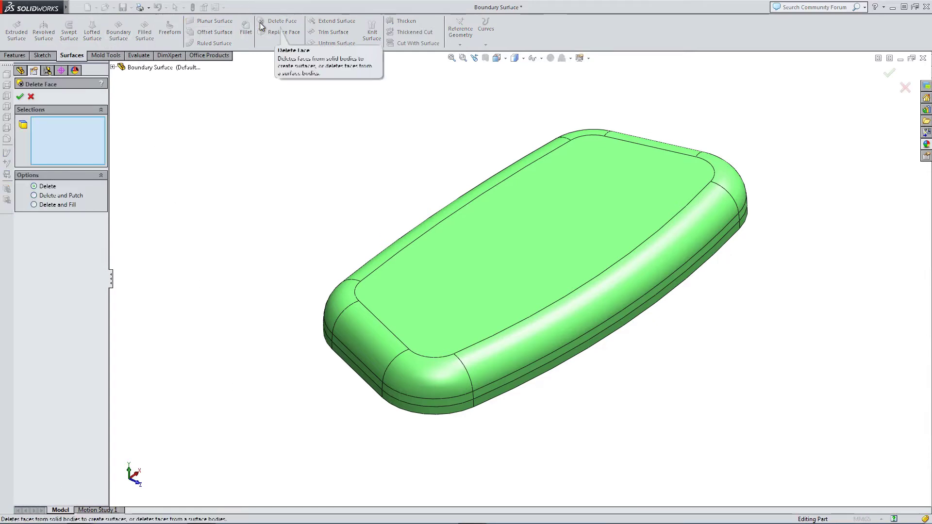
pyautogui.click(336, 302)
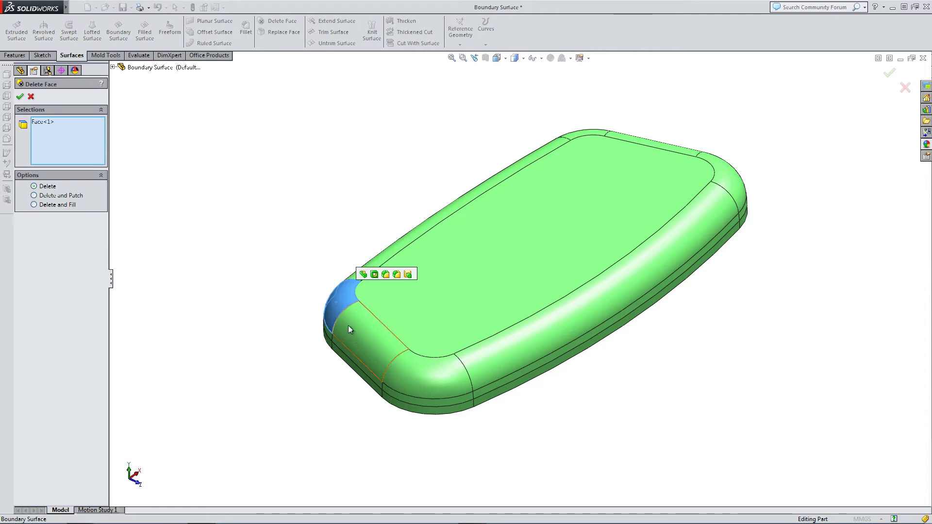
pyautogui.click(356, 335)
pyautogui.click(409, 370)
pyautogui.moveTo(364, 381); pyautogui.dragTo(361, 305, button='middle')
pyautogui.scroll(-4, 360, 301)
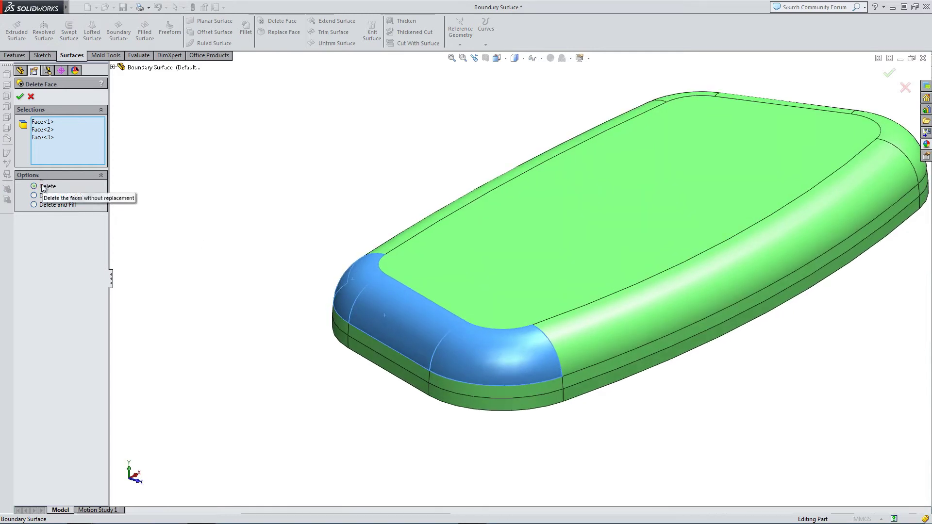
pyautogui.click(20, 96)
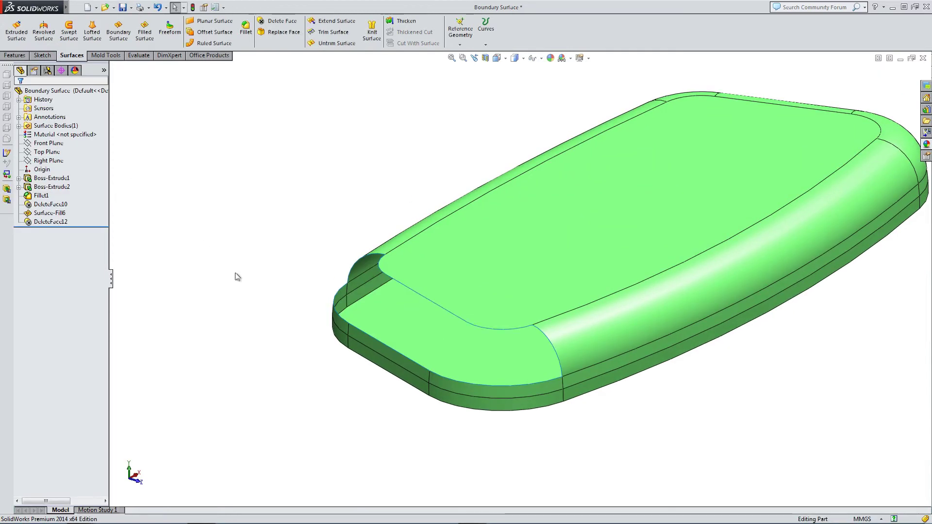
pyautogui.moveTo(411, 396); pyautogui.dragTo(413, 377, button='middle')
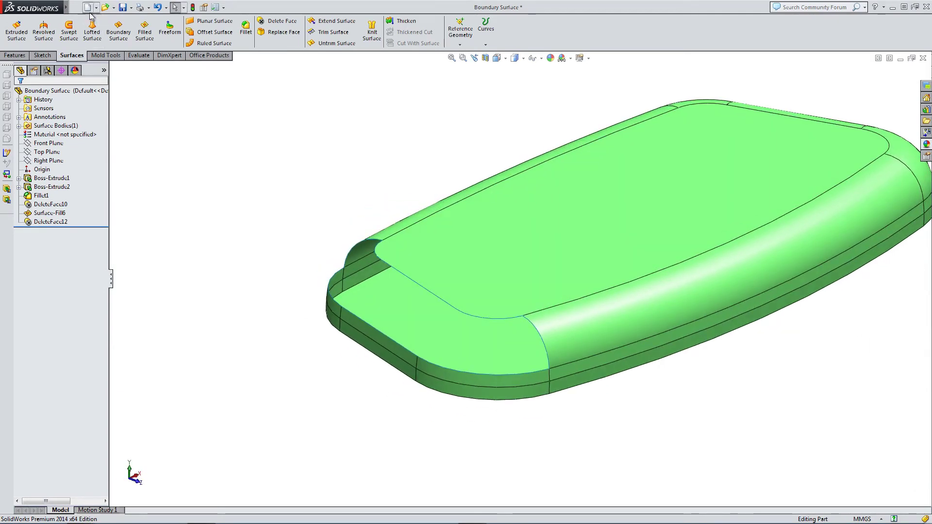
# Step: Start a boundary surface with both corner arc edges as Direction 1 curves, then ready Direction 2
pyautogui.click(120, 27)
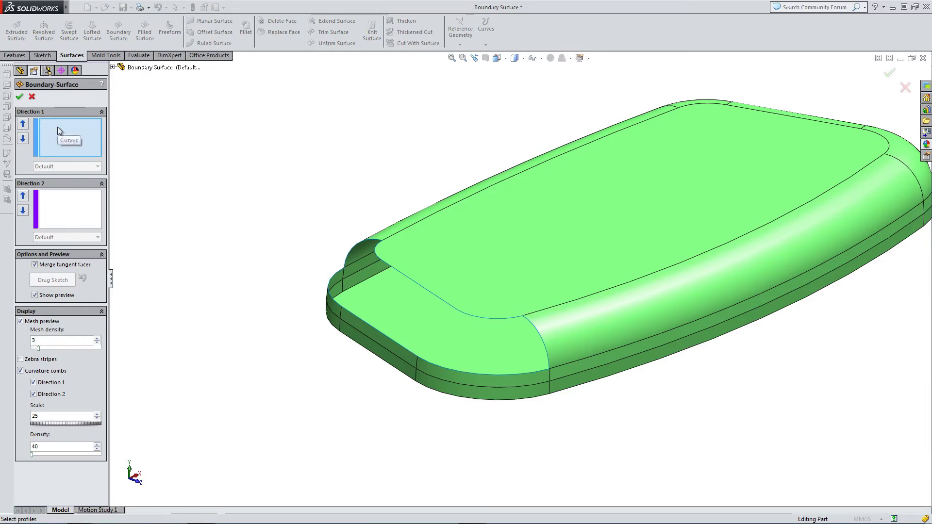
pyautogui.click(368, 242)
pyautogui.moveTo(313, 300); pyautogui.dragTo(319, 329, button='middle')
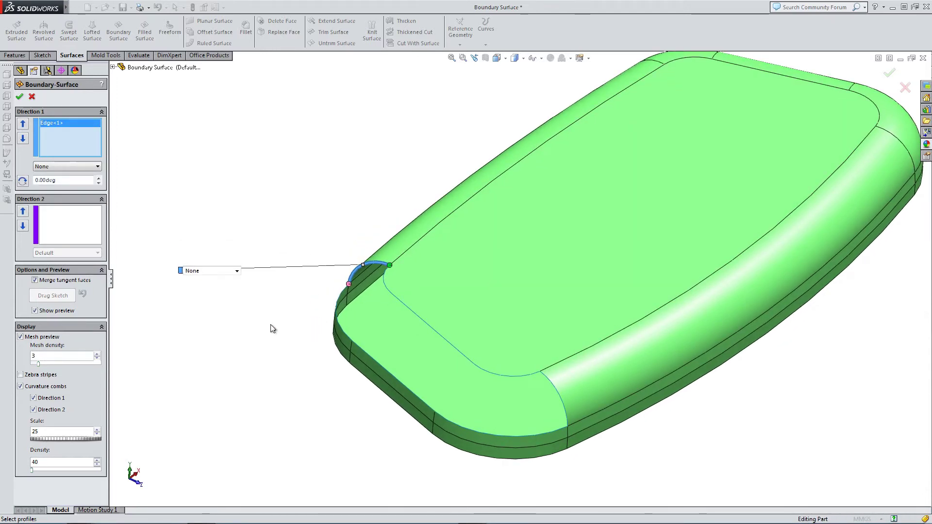
pyautogui.click(561, 398)
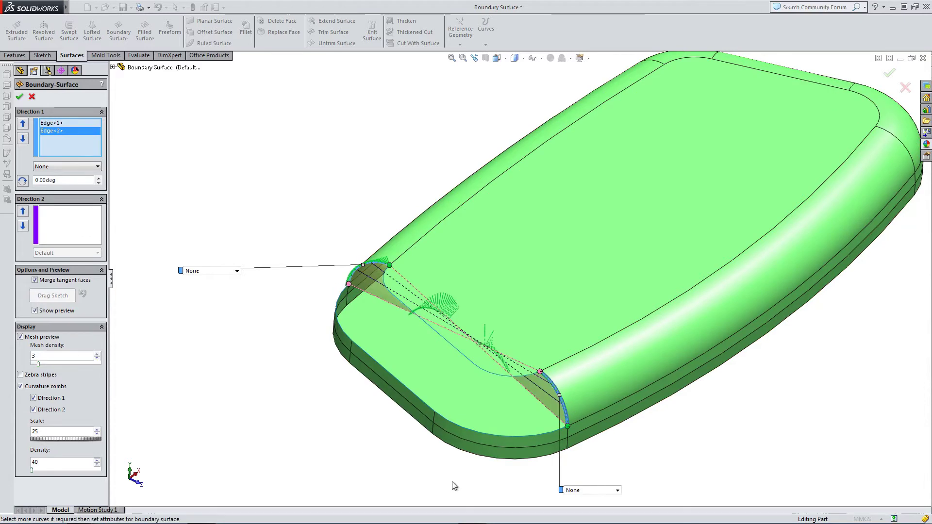
pyautogui.click(54, 123)
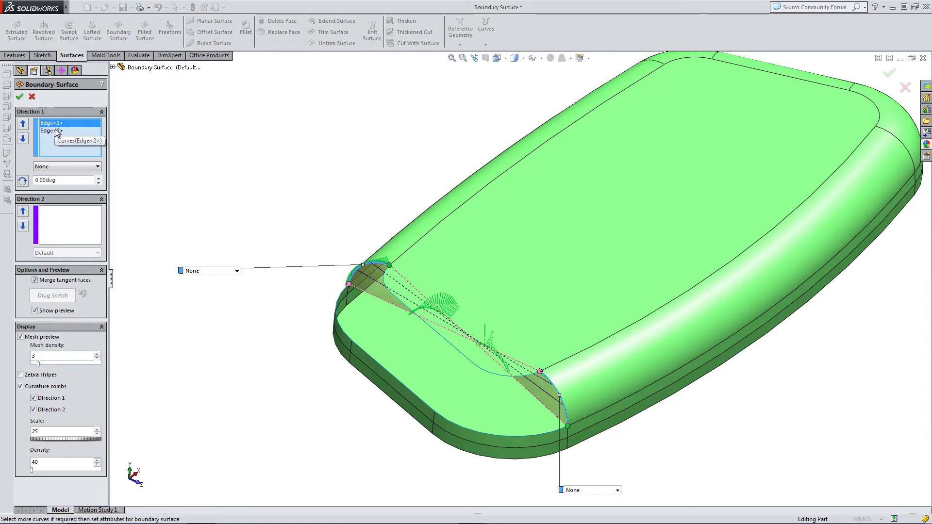
pyautogui.click(54, 130)
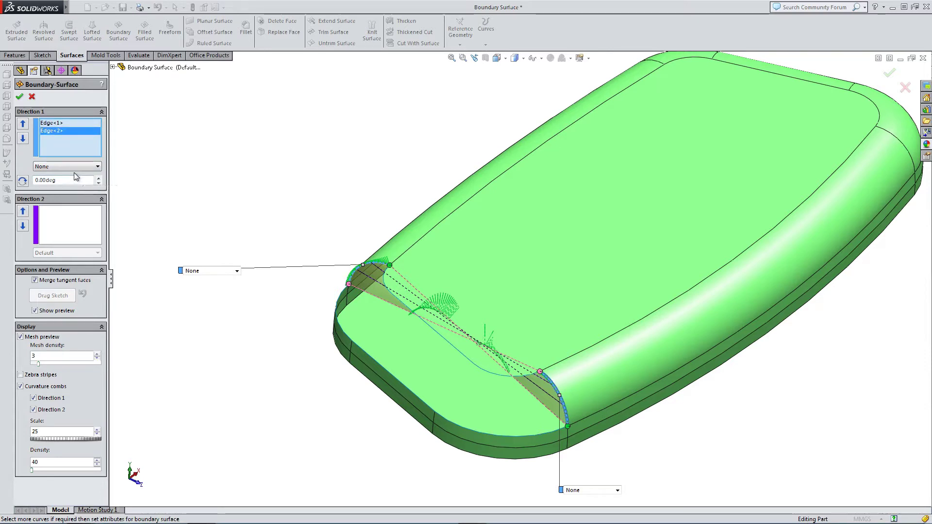
pyautogui.click(56, 220)
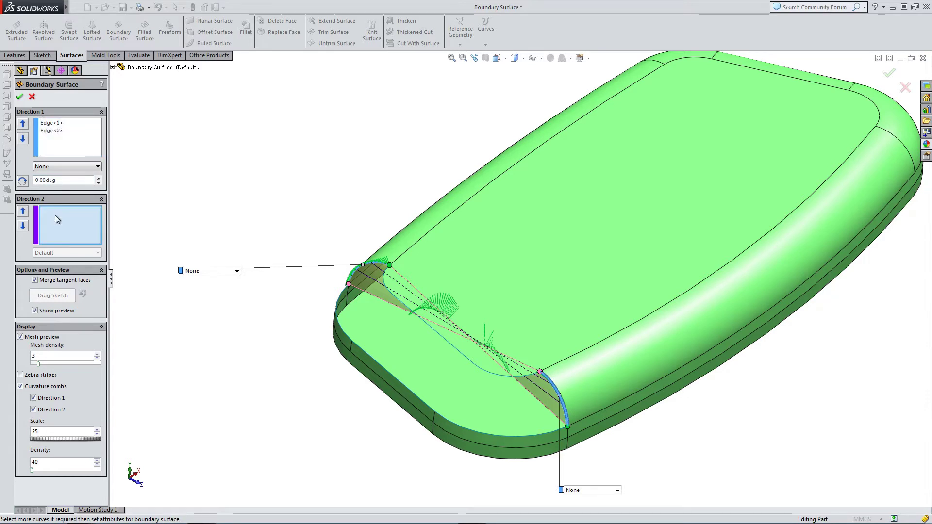
pyautogui.rightClick(54, 215)
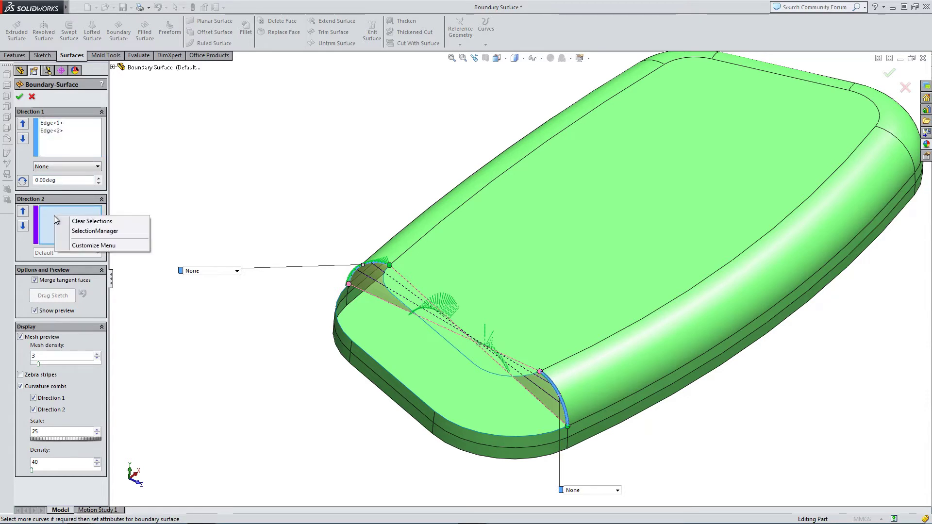
# Step: Collect the inner top edge segments around the open end into Open Group<1> for Direction 2
pyautogui.click(75, 231)
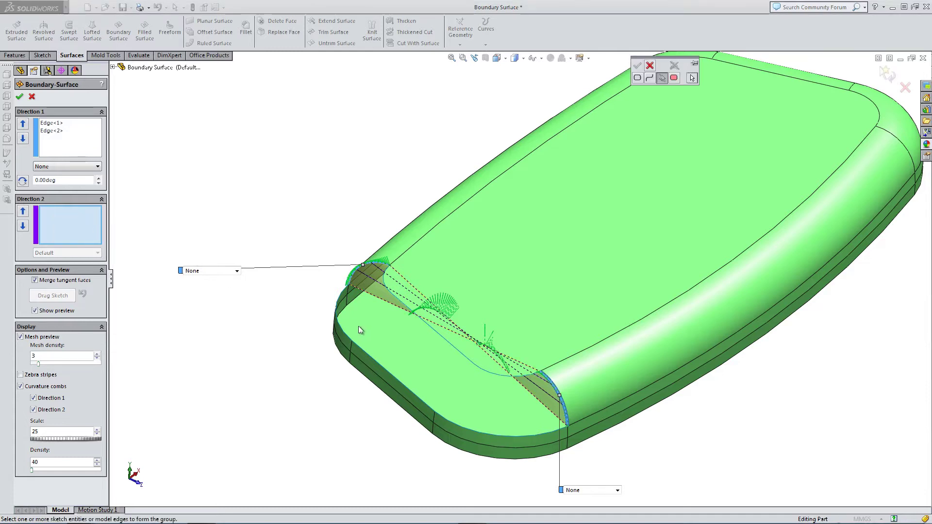
pyautogui.moveTo(360, 326); pyautogui.dragTo(363, 298, button='middle')
pyautogui.scroll(-5, 429, 301)
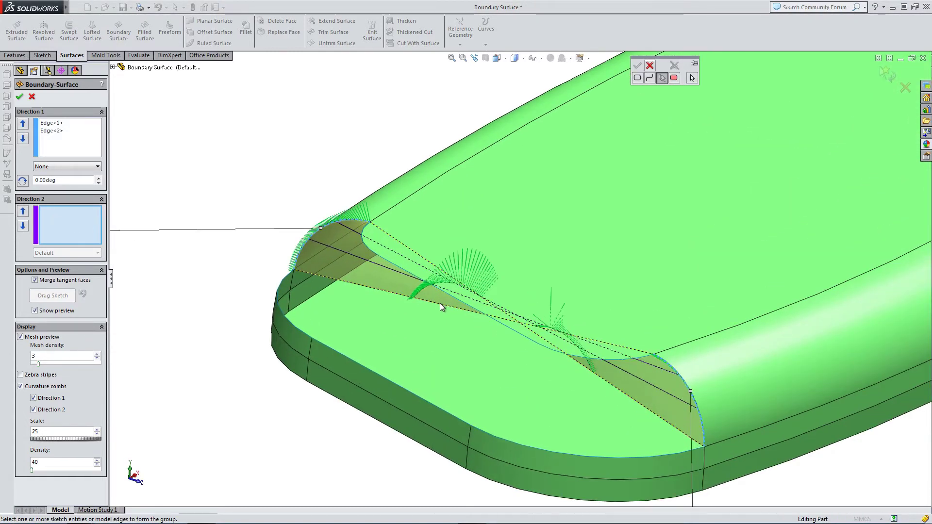
pyautogui.click(372, 250)
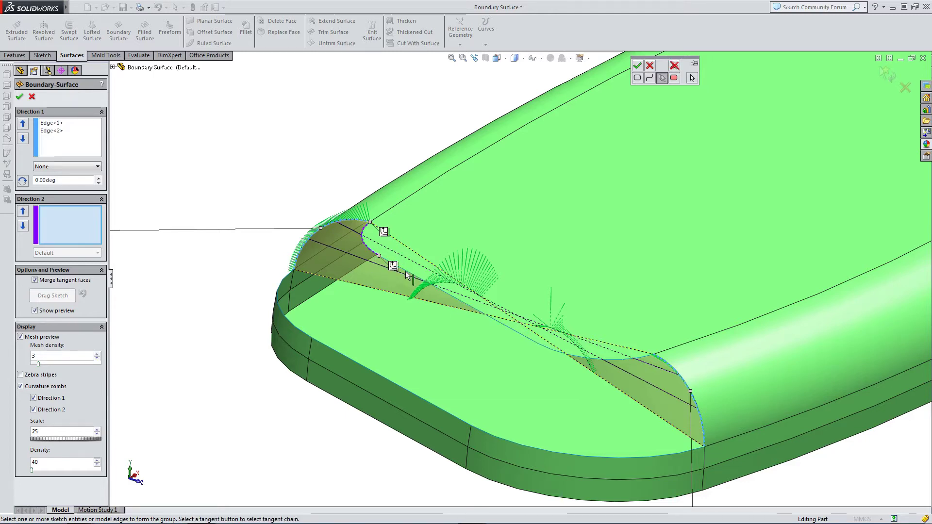
pyautogui.click(406, 270)
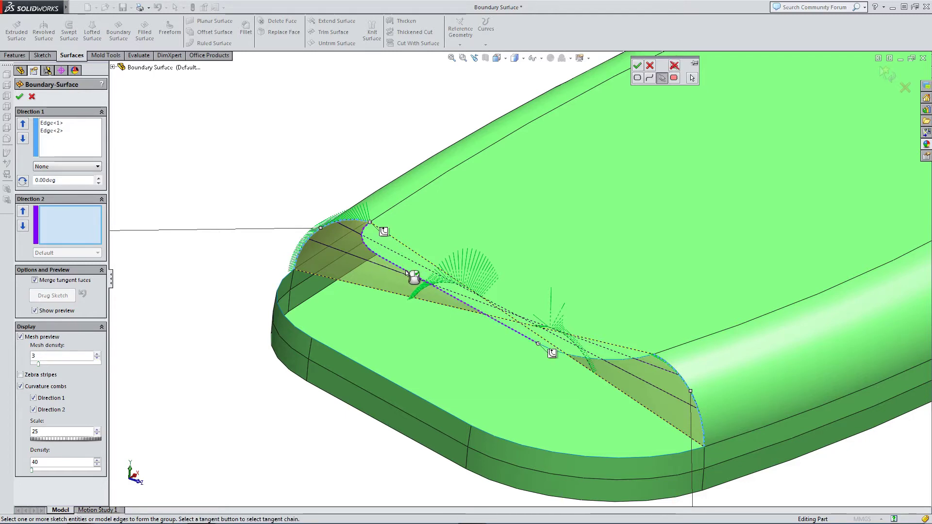
pyautogui.click(600, 361)
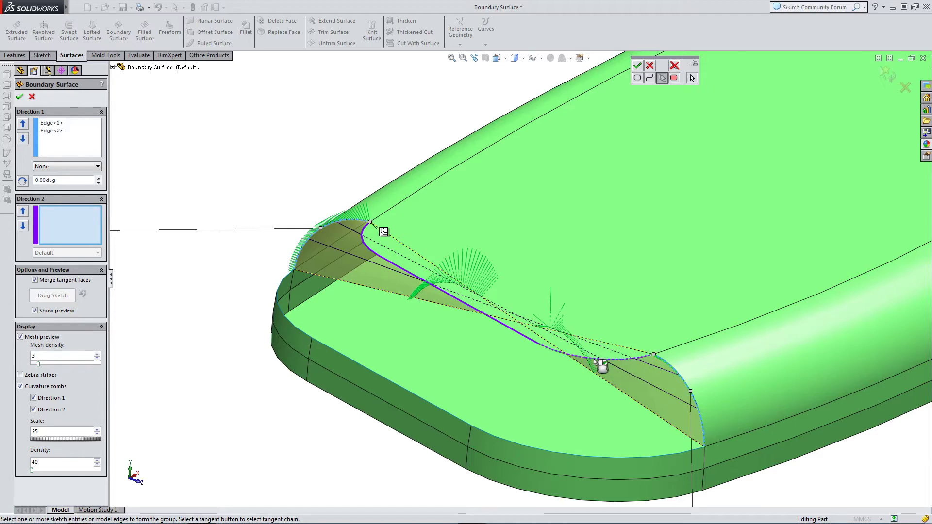
pyautogui.click(637, 66)
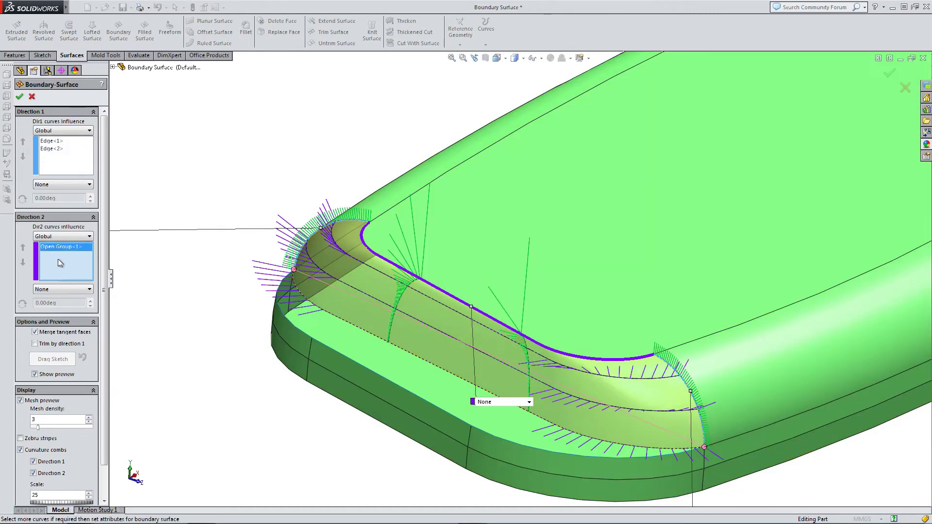
# Step: Group the three lower outer edge segments as Open Group<2> in Direction 2
pyautogui.rightClick(57, 259)
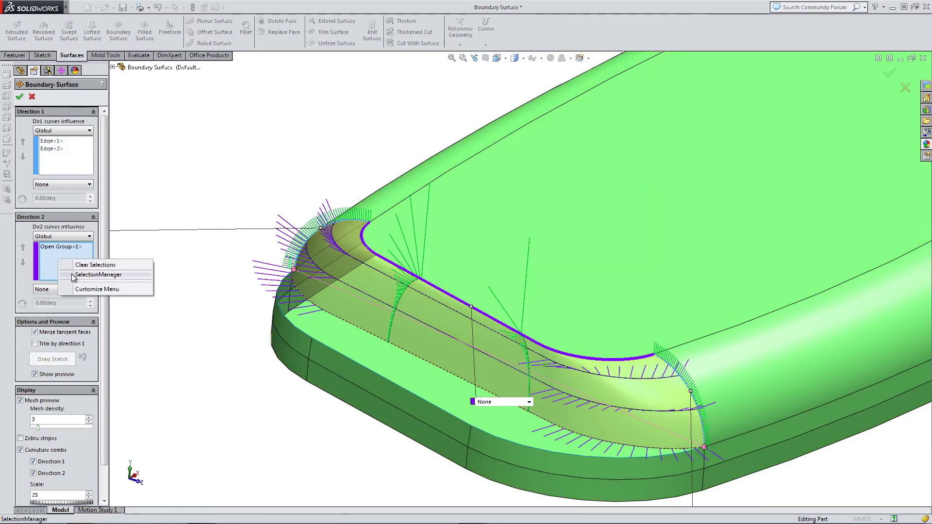
pyautogui.click(83, 274)
pyautogui.click(283, 328)
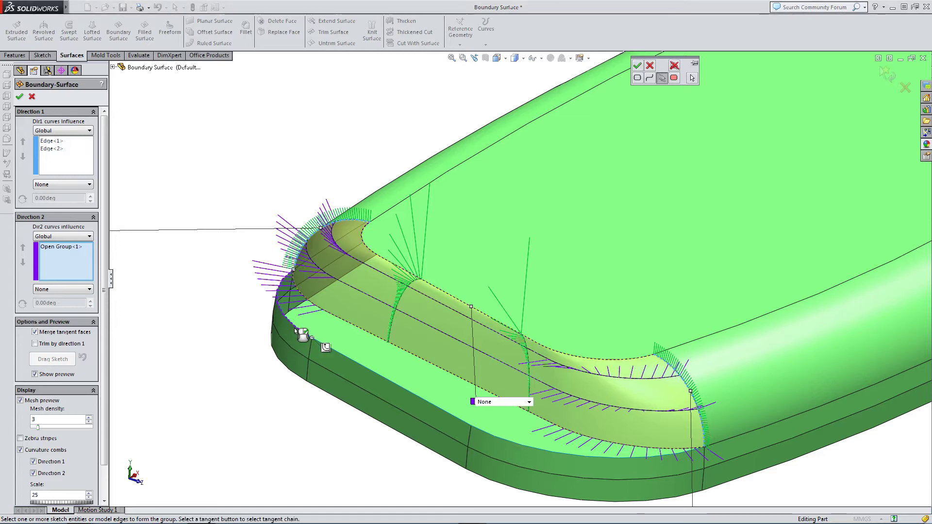
pyautogui.click(368, 369)
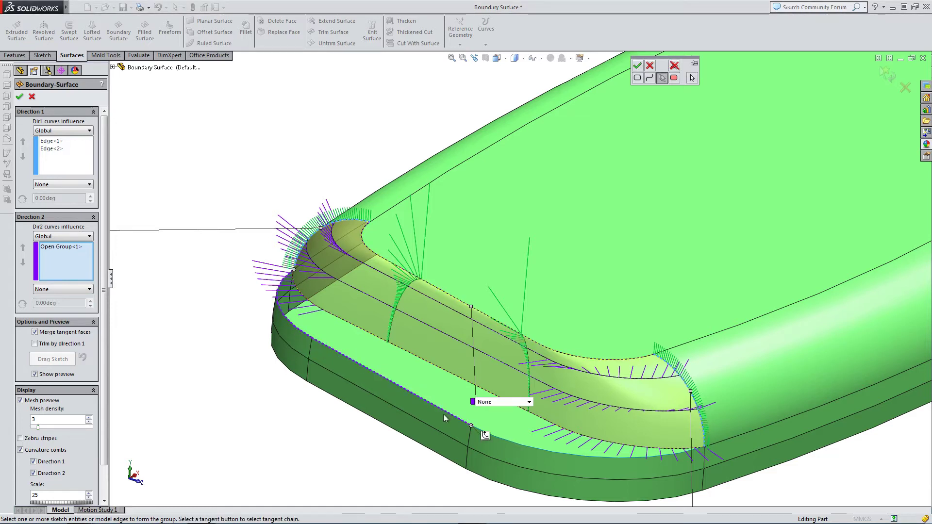
pyautogui.click(522, 450)
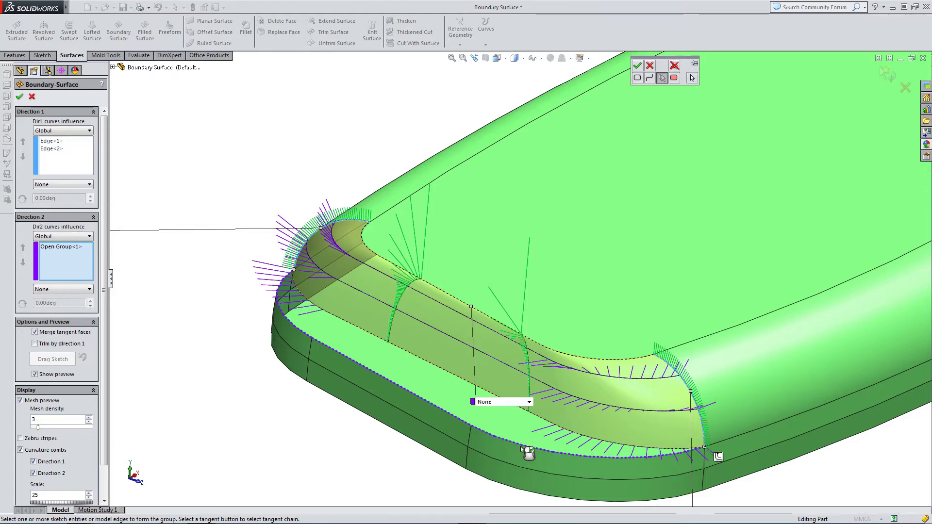
pyautogui.click(639, 64)
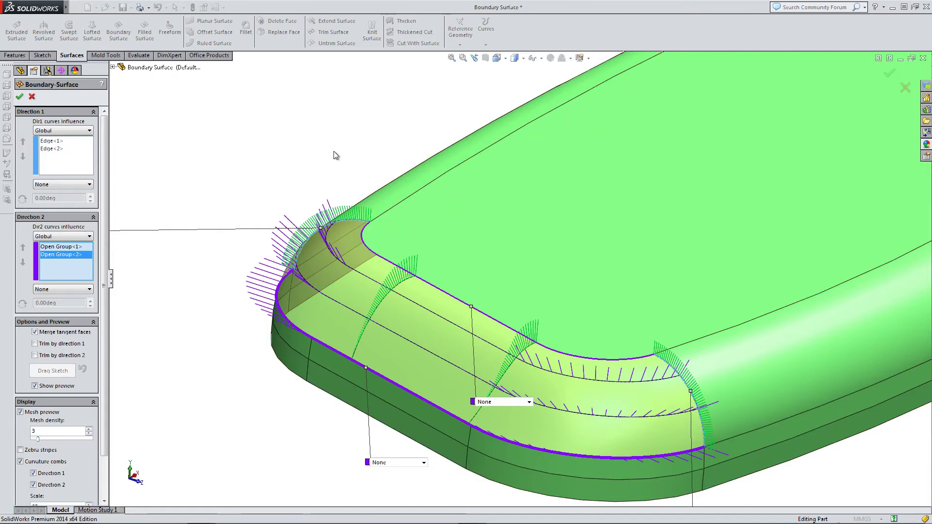
pyautogui.scroll(-3, 342, 350)
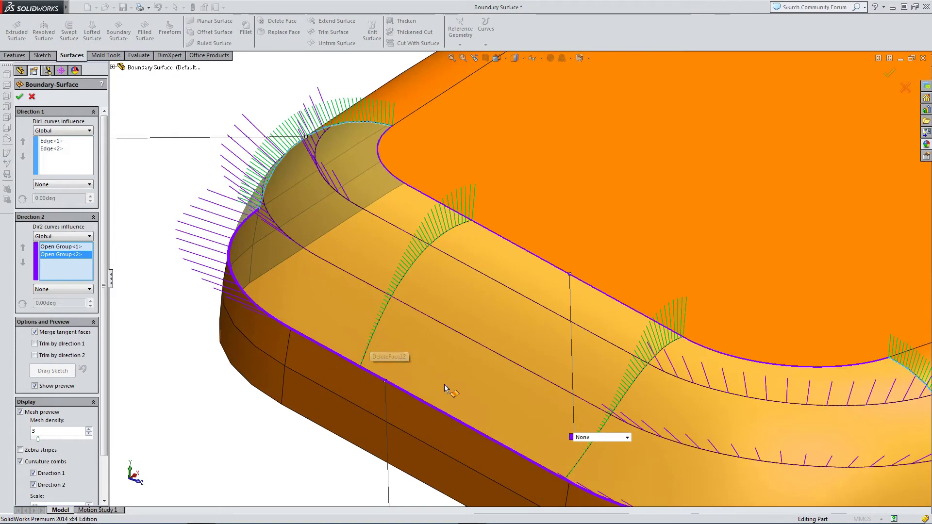
pyautogui.scroll(3, 505, 418)
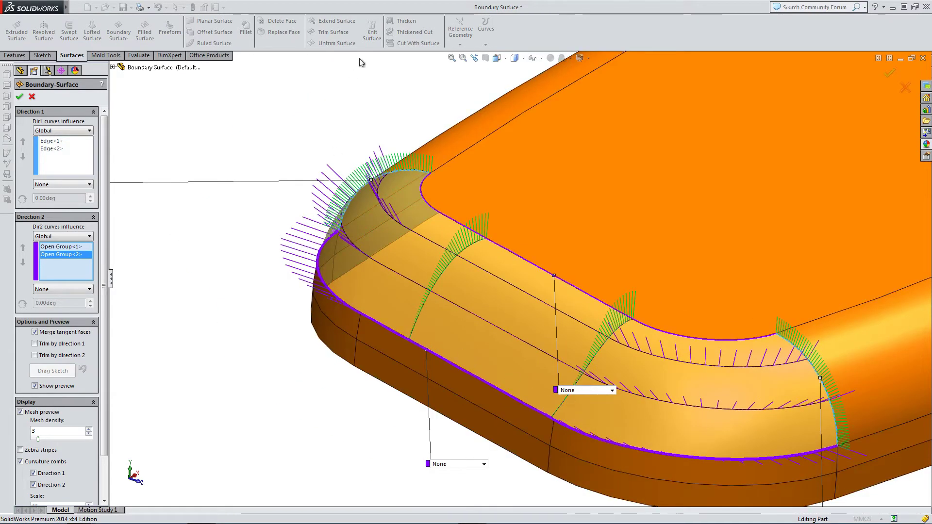
# Step: Inspect the boundary surface preview from the Front and Left views, zooming in
pyautogui.click(497, 58)
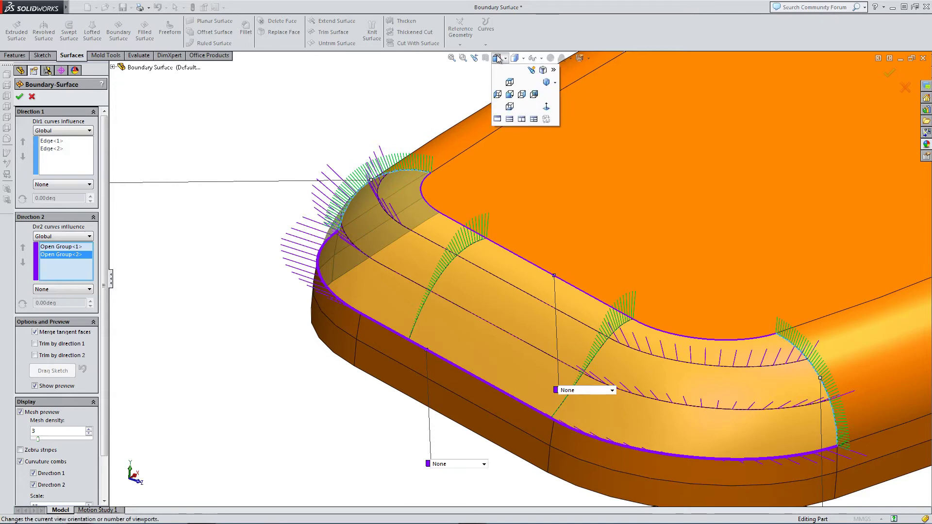
pyautogui.click(510, 94)
pyautogui.scroll(-5, 360, 266)
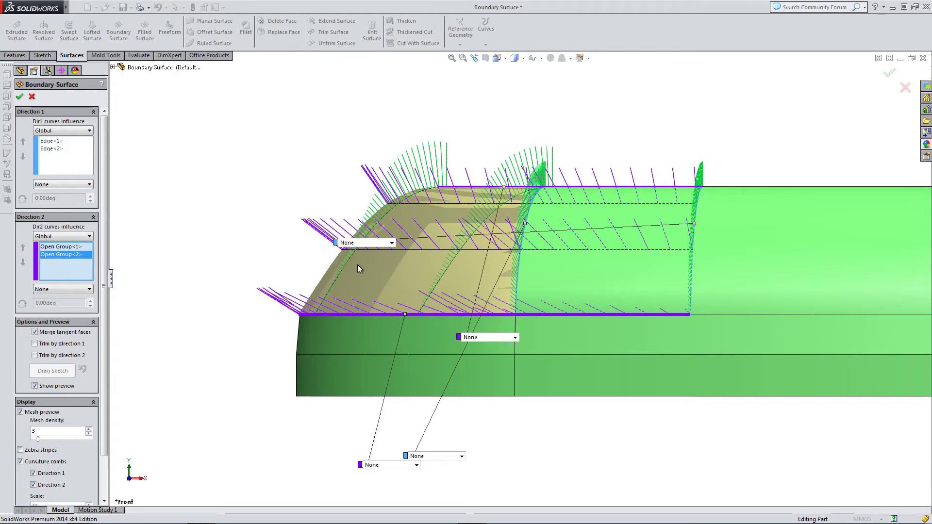
pyautogui.click(496, 58)
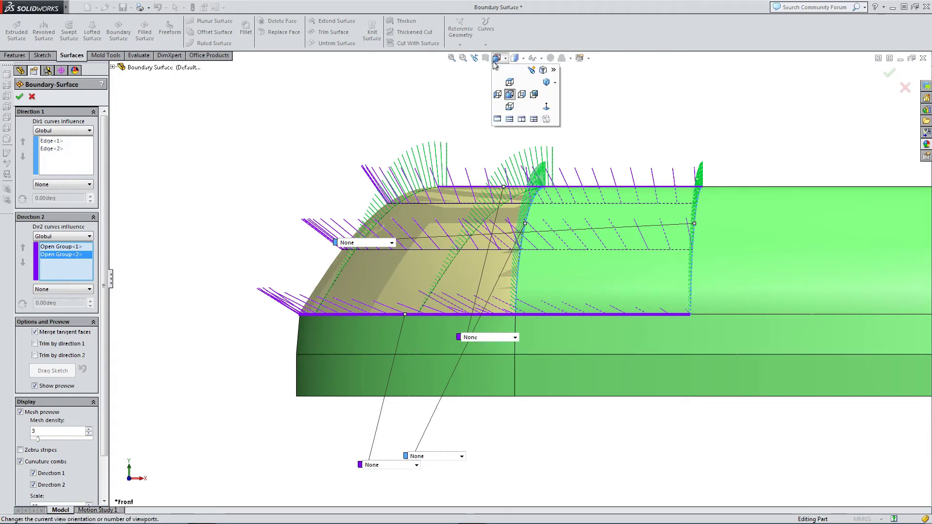
pyautogui.click(496, 95)
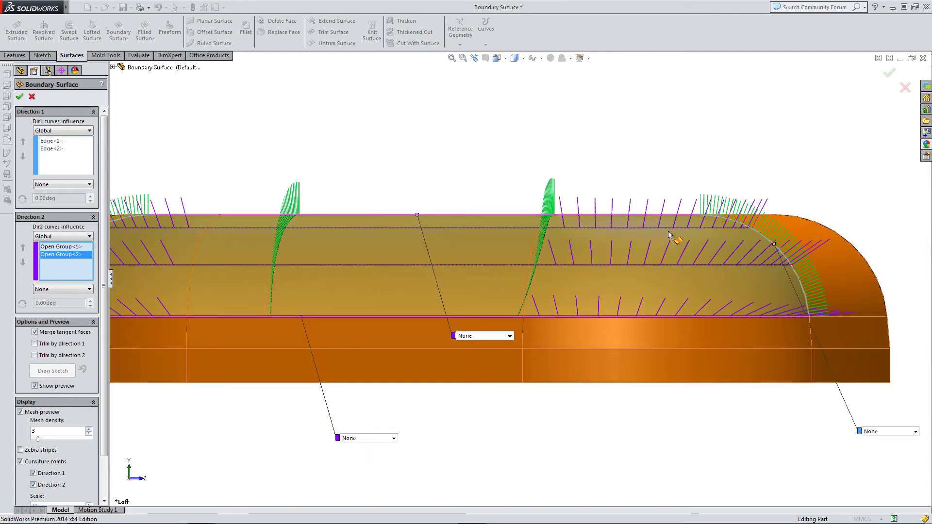
pyautogui.click(497, 58)
pyautogui.click(511, 94)
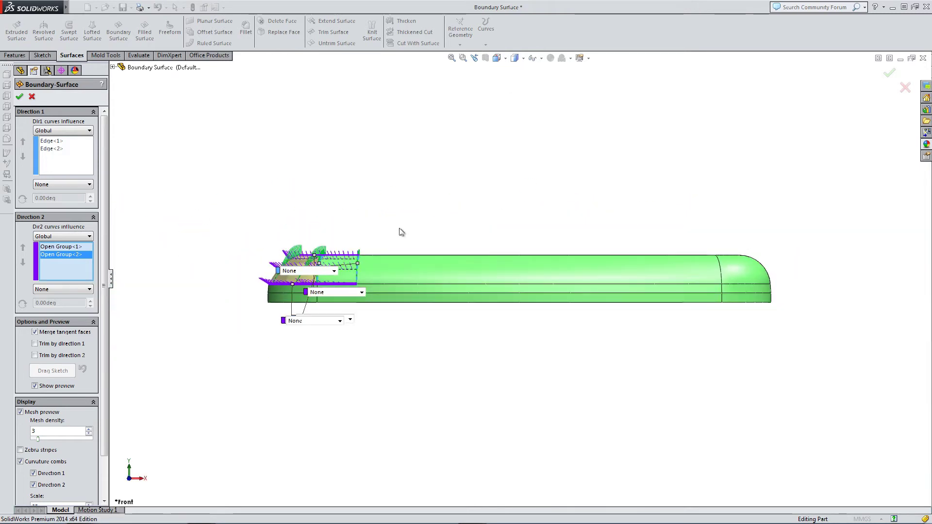
pyautogui.scroll(-2, 338, 264)
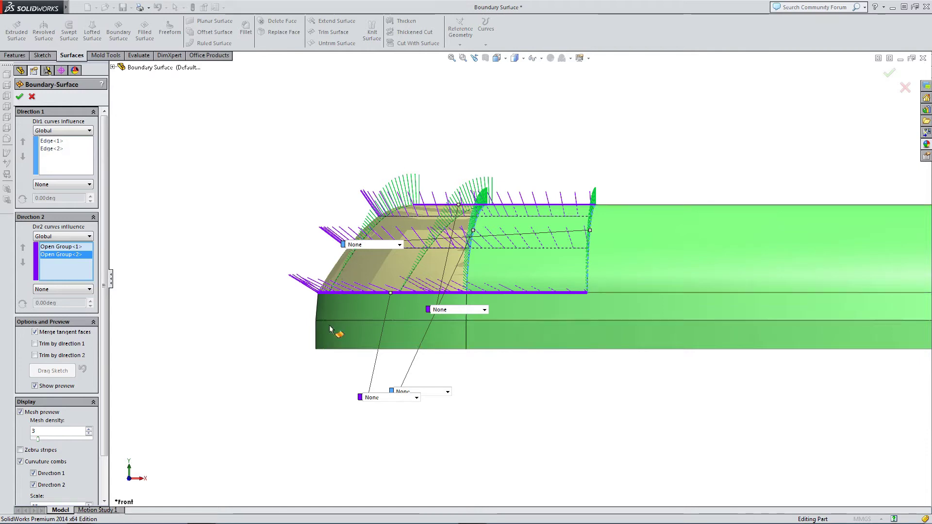
# Step: Set Direction 1 tangency to Tangency To Face with tangent influence 100
pyautogui.click(69, 186)
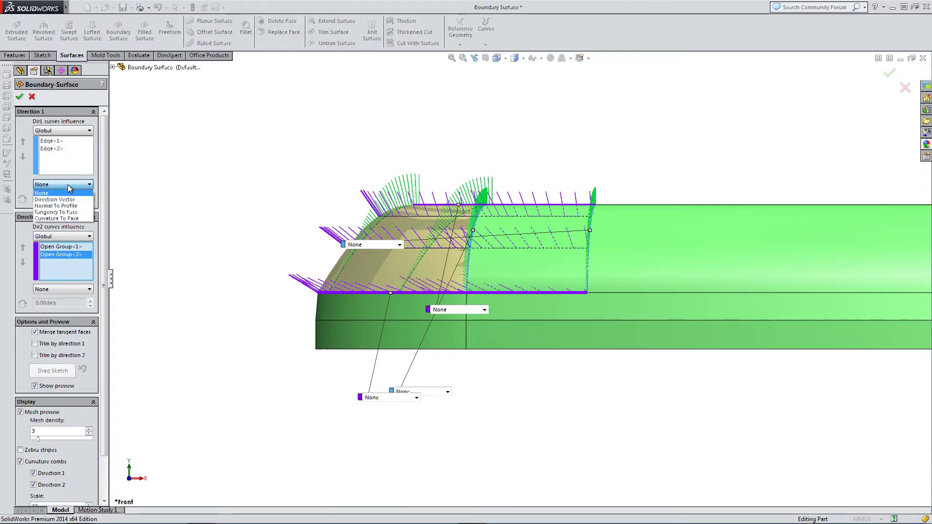
pyautogui.click(58, 213)
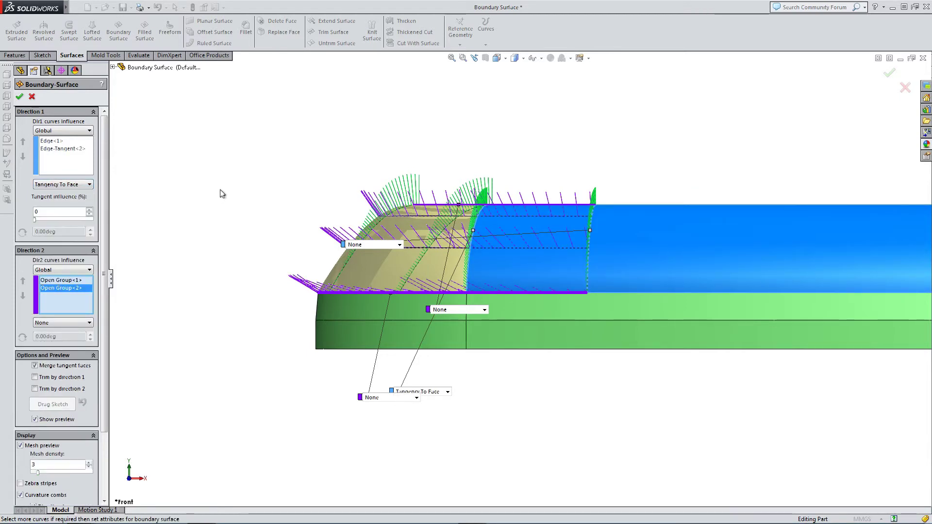
pyautogui.scroll(-1, 237, 197)
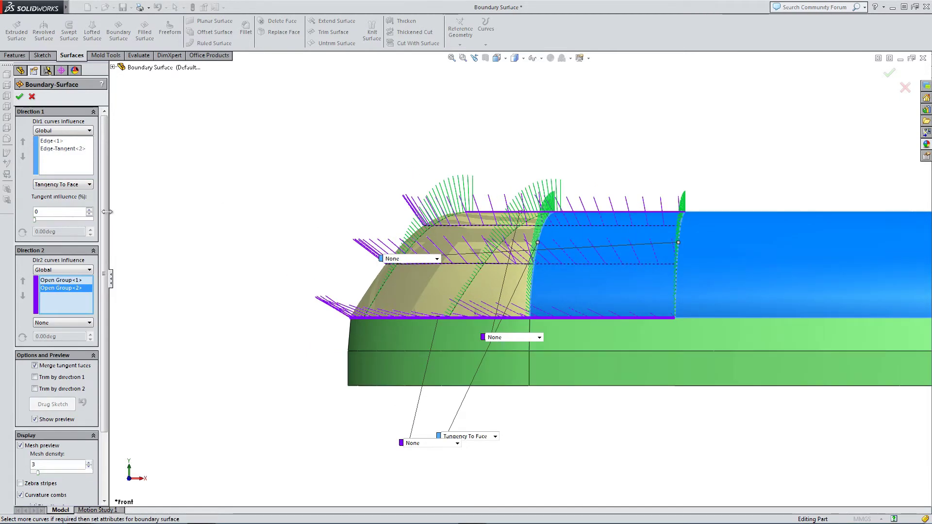
pyautogui.moveTo(47, 220); pyautogui.dragTo(60, 220)
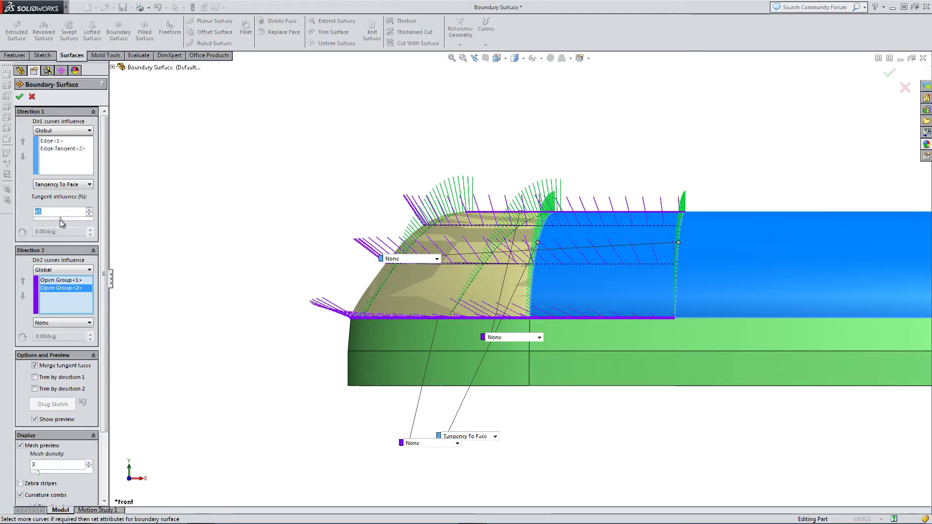
pyautogui.click(95, 220)
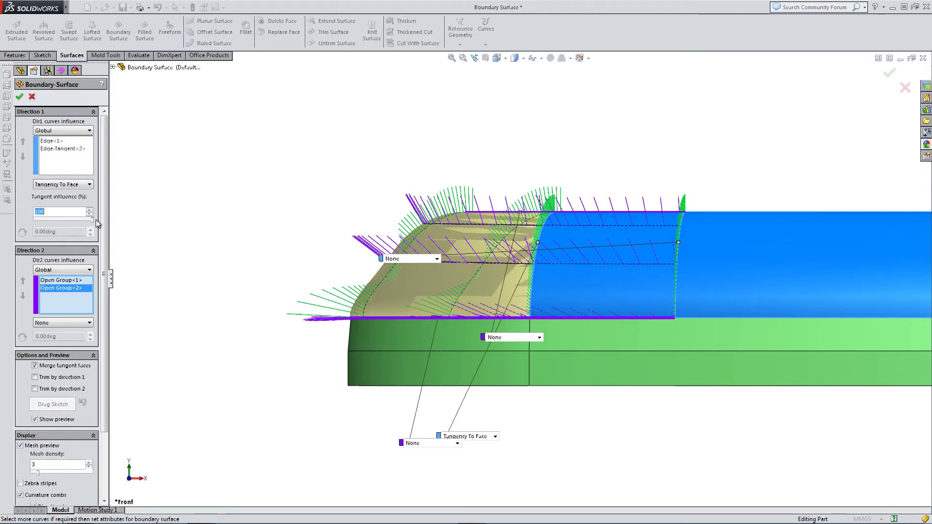
pyautogui.click(34, 219)
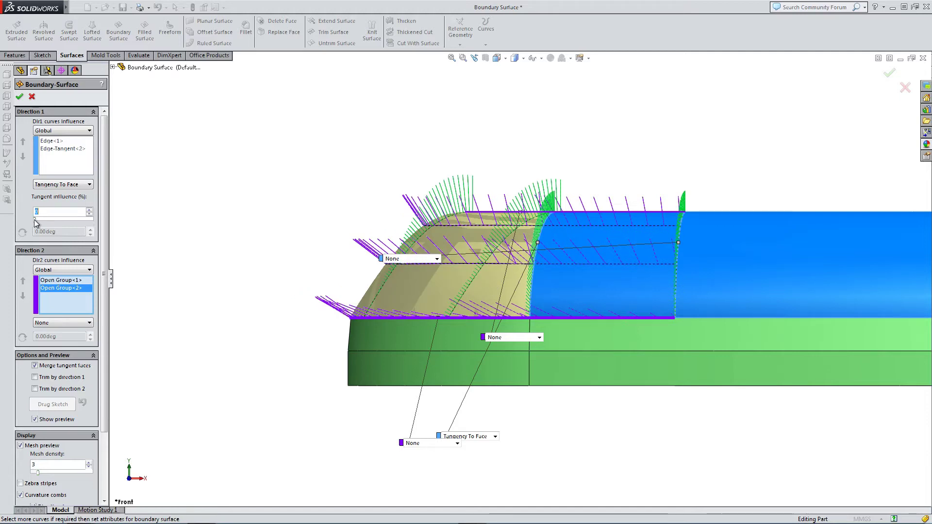
pyautogui.click(95, 218)
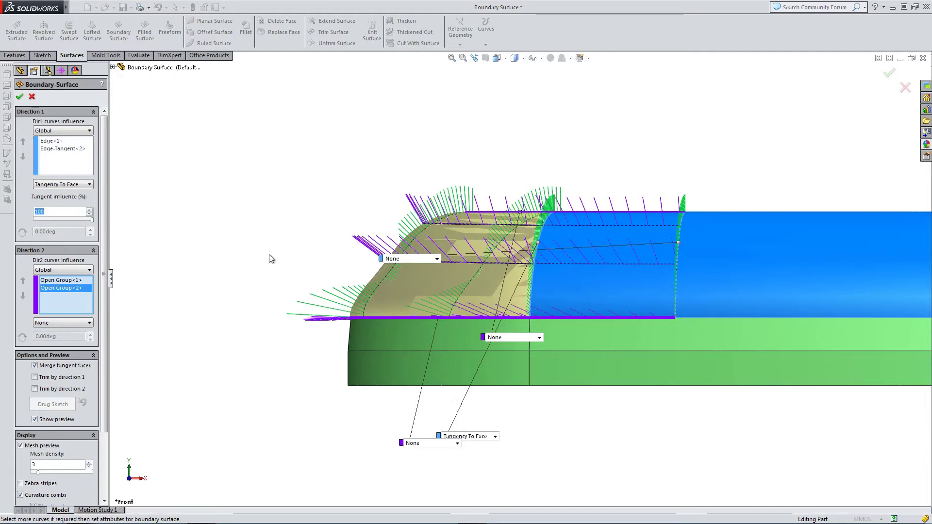
pyautogui.scroll(-2, 421, 245)
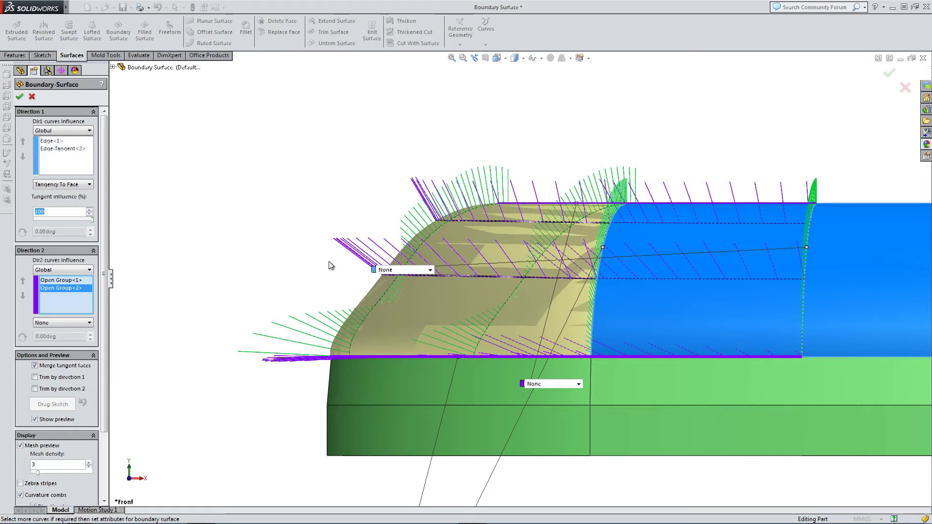
# Step: Set Direction 2 to Tangency To Face at 100 influence and create Boundary-Surface2
pyautogui.click(67, 324)
pyautogui.click(67, 344)
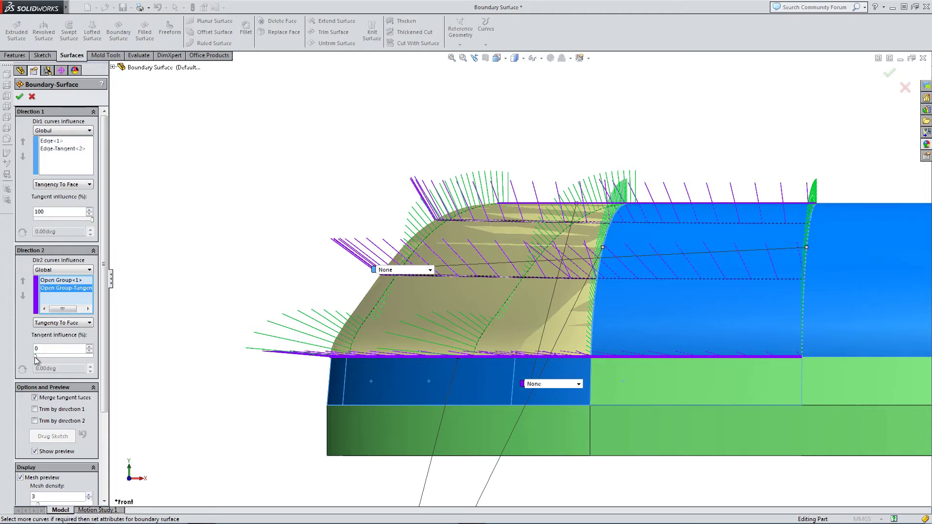
pyautogui.click(97, 358)
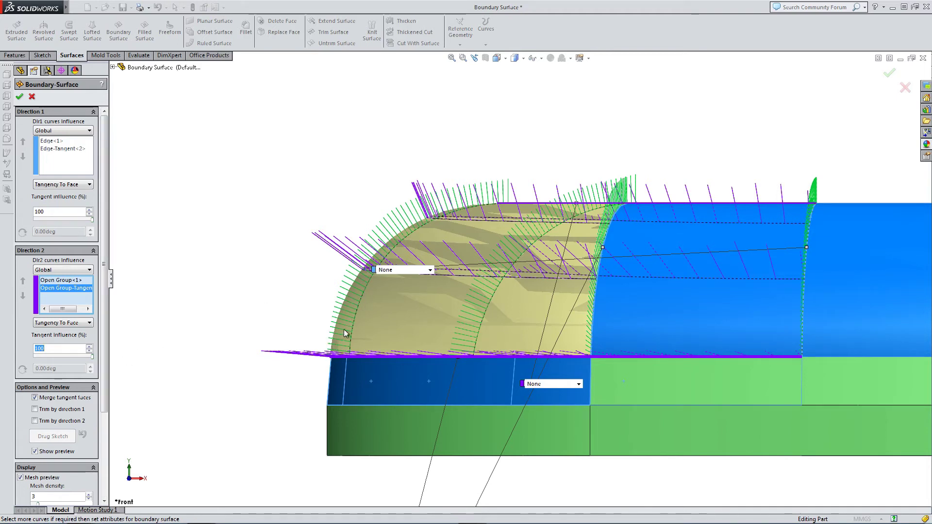
pyautogui.moveTo(345, 334); pyautogui.dragTo(345, 368, button='middle')
pyautogui.scroll(3, 346, 368)
pyautogui.scroll(1, 339, 366)
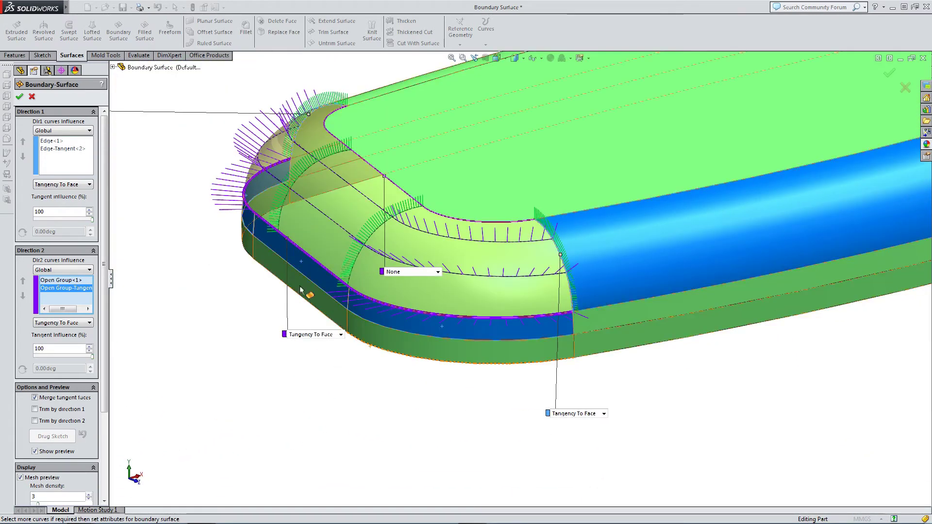
pyautogui.scroll(-3, 306, 250)
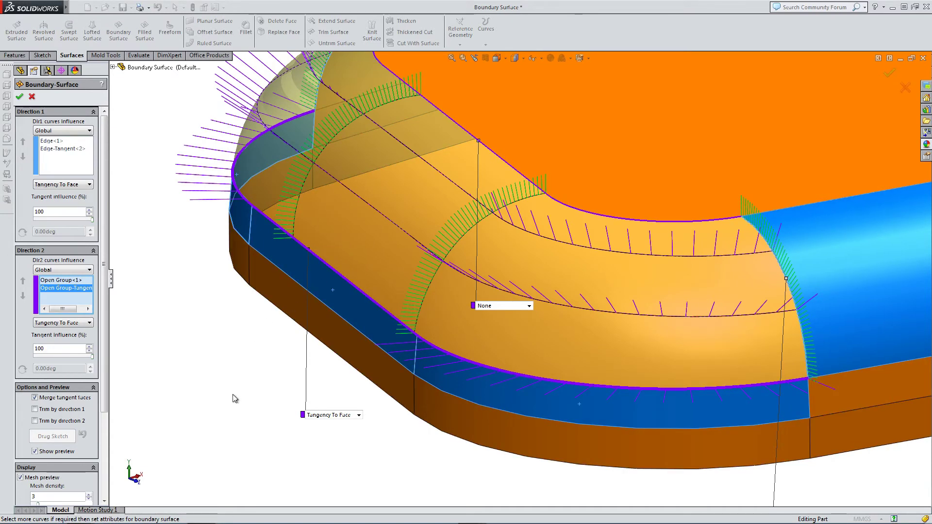
pyautogui.press('z')
pyautogui.press('z')
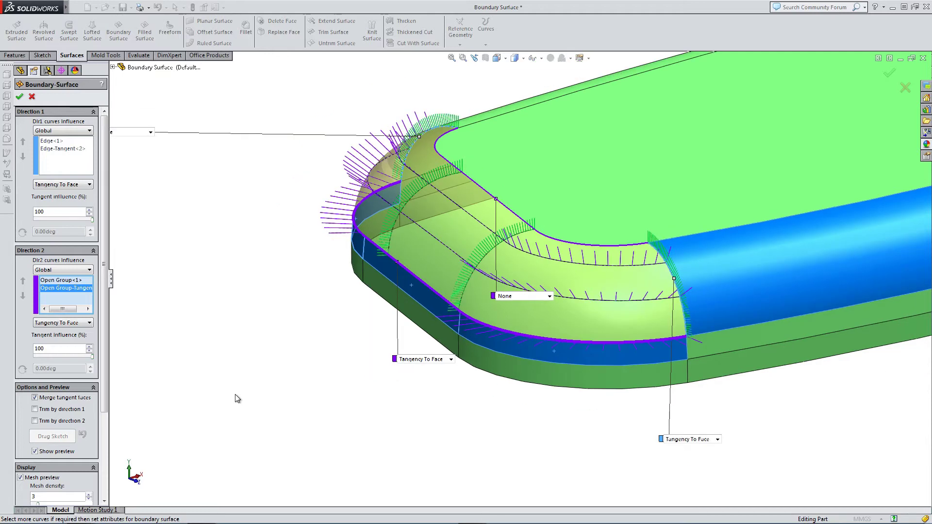
pyautogui.click(20, 98)
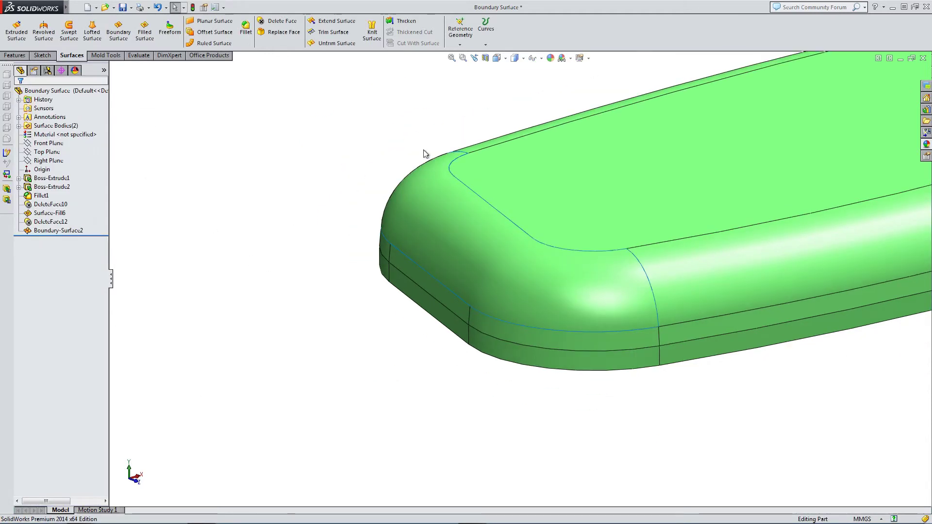
pyautogui.moveTo(500, 121); pyautogui.dragTo(500, 208, button='middle')
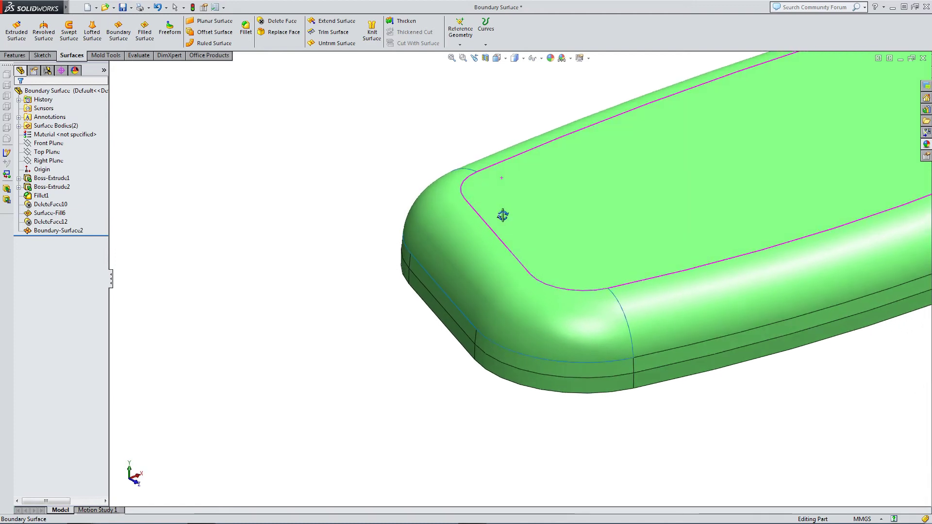
pyautogui.click(498, 58)
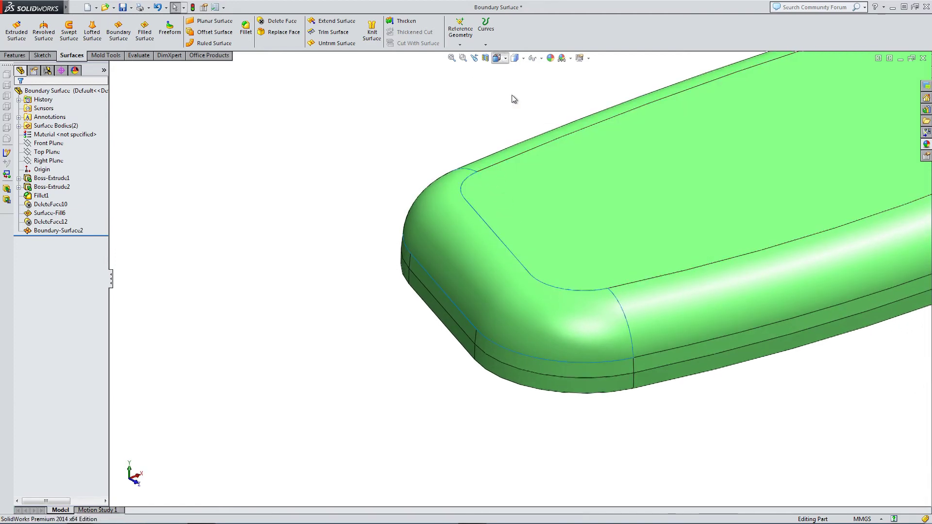
pyautogui.click(509, 94)
pyautogui.scroll(-5, 304, 297)
pyautogui.scroll(-2, 325, 294)
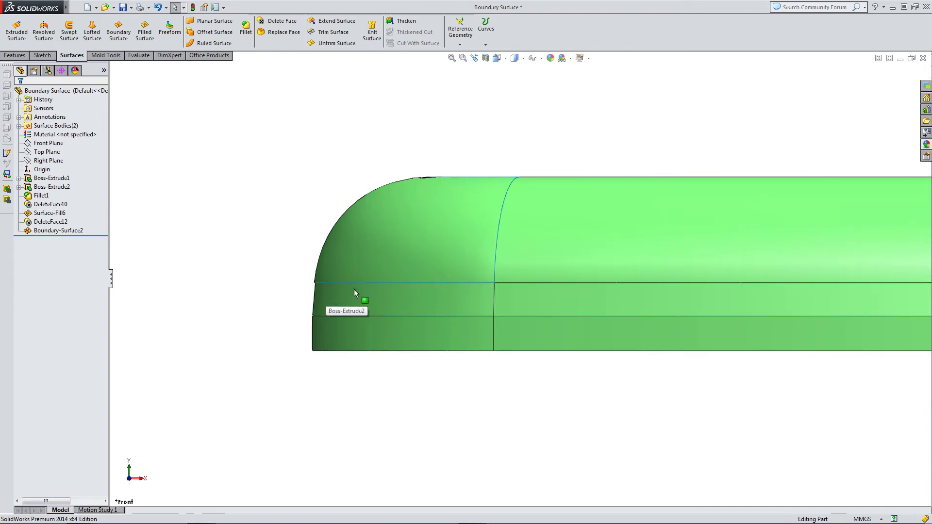
pyautogui.moveTo(406, 203); pyautogui.dragTo(420, 217, button='middle')
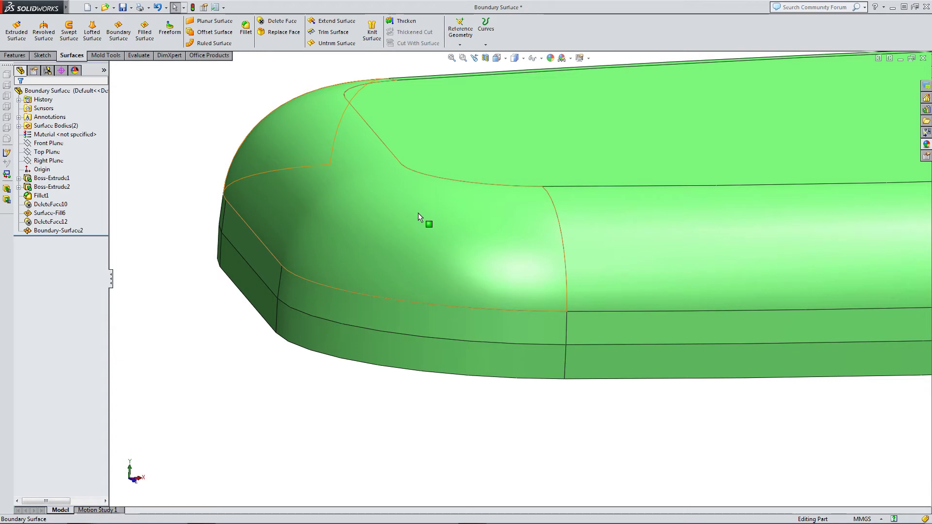
pyautogui.moveTo(418, 213); pyautogui.dragTo(619, 242, button='middle')
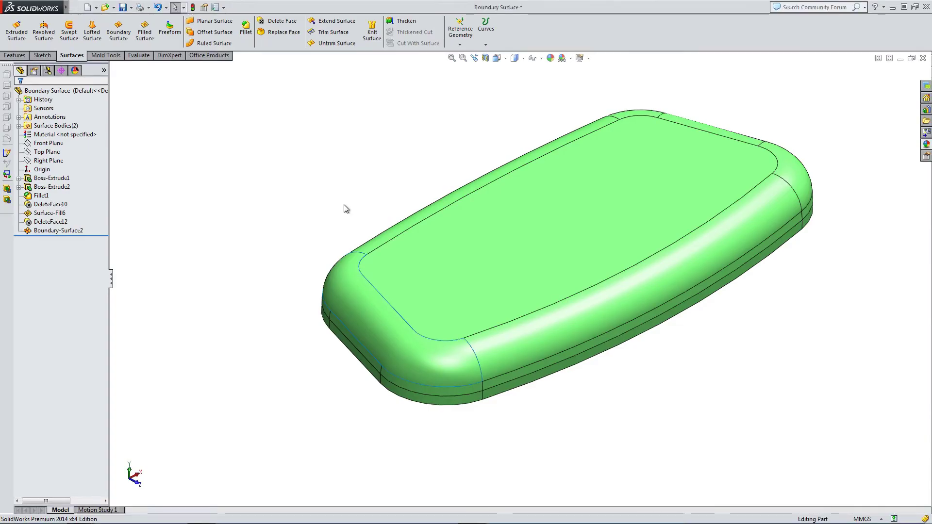
# Step: Delete Boundary-Surface2 from the feature tree
pyautogui.click(92, 33)
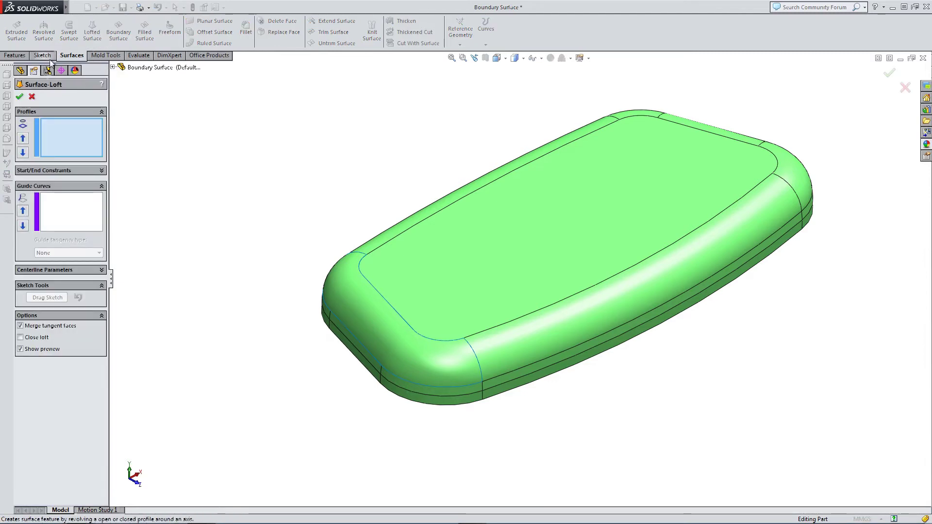
pyautogui.click(32, 97)
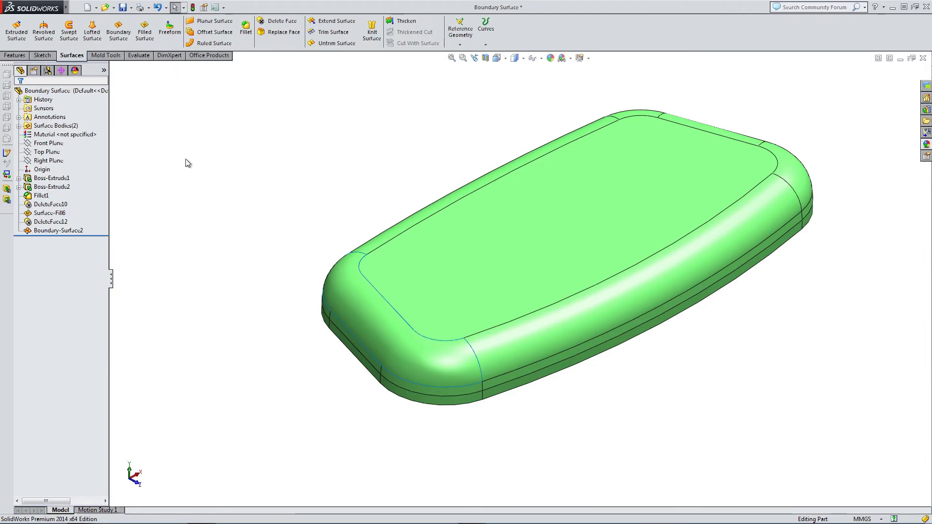
pyautogui.click(62, 231)
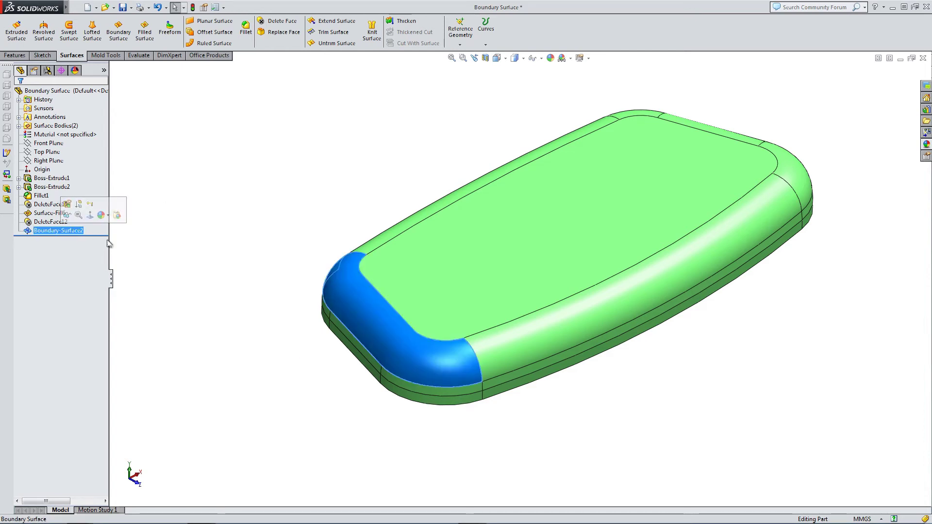
pyautogui.press('Delete')
pyautogui.press('Return')
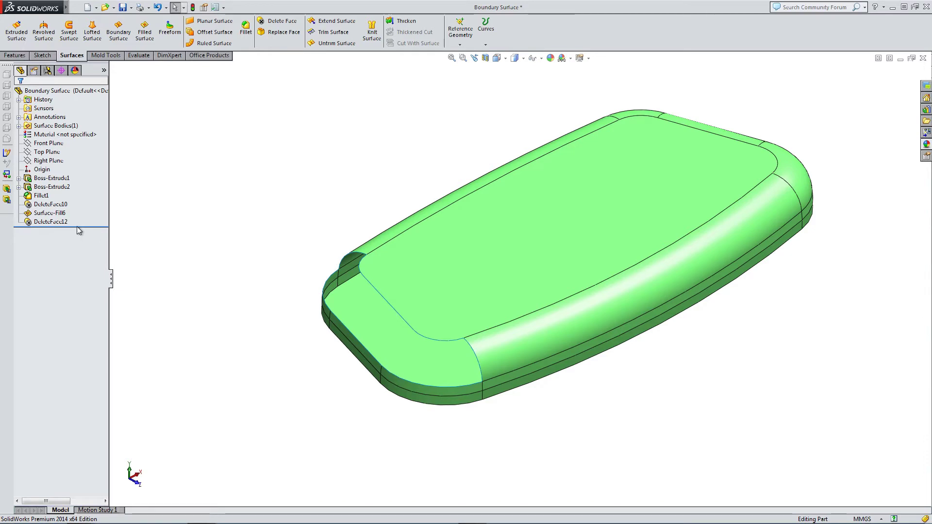
# Step: Roll the model back above DeleteFace12 to restore the original filleted end
pyautogui.moveTo(81, 225); pyautogui.dragTo(81, 218)
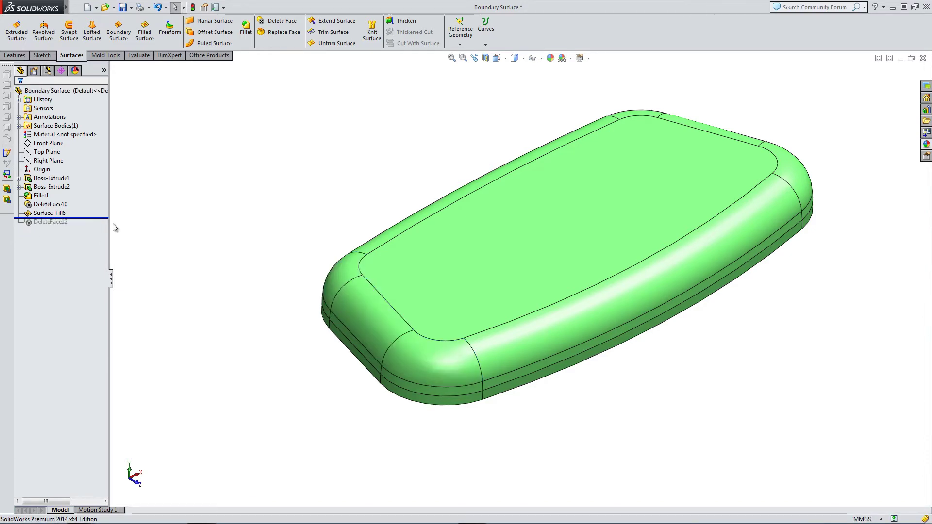
pyautogui.scroll(-5, 336, 323)
pyautogui.scroll(4, 336, 311)
pyautogui.scroll(-2, 337, 297)
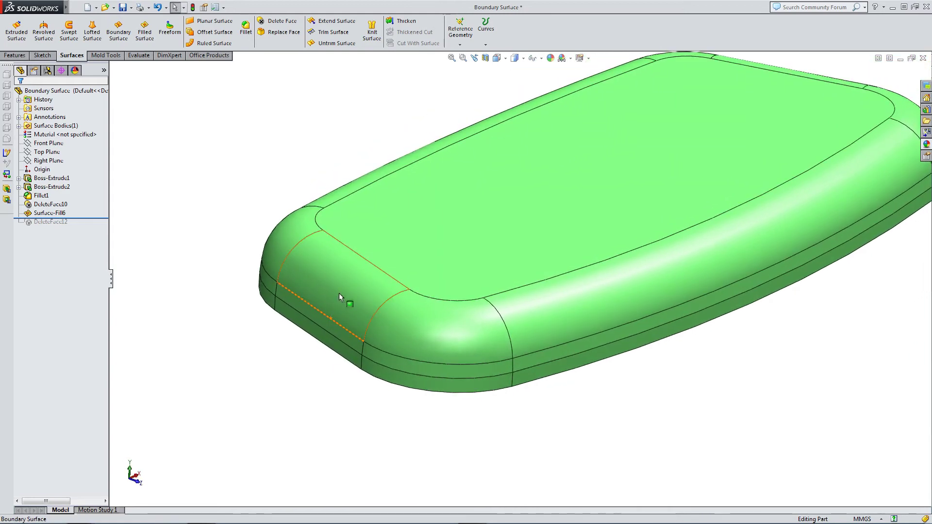
# Step: In a new 3D sketch, convert the two end fillet arc edges into sketch curves
pyautogui.click(43, 56)
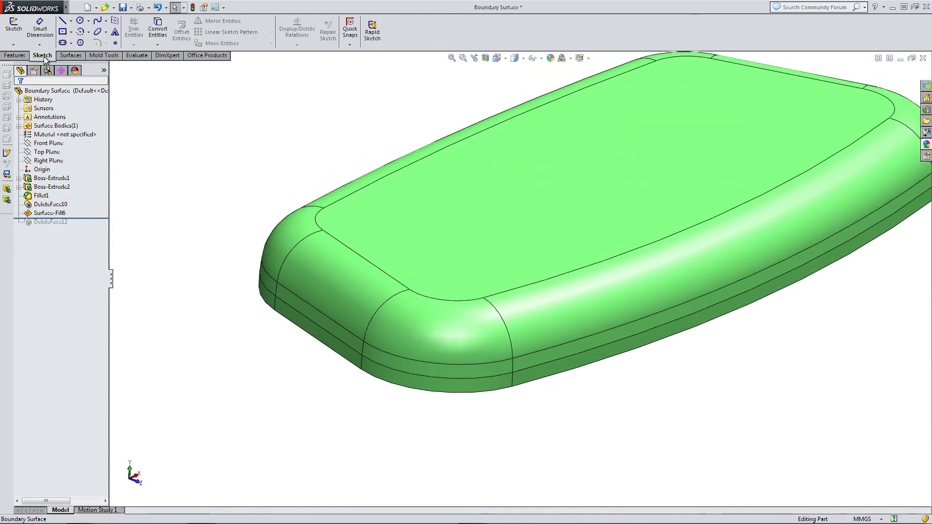
pyautogui.click(13, 45)
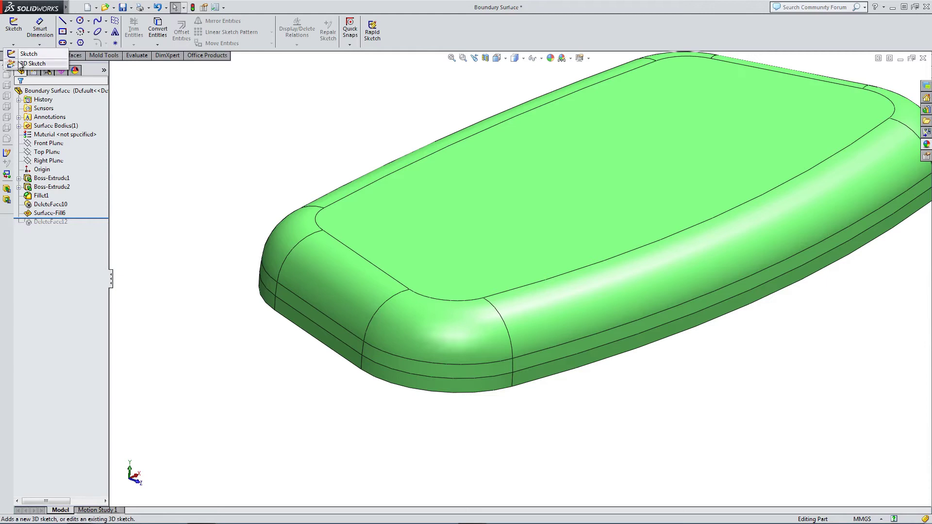
pyautogui.click(33, 63)
pyautogui.click(304, 243)
pyautogui.click(388, 303)
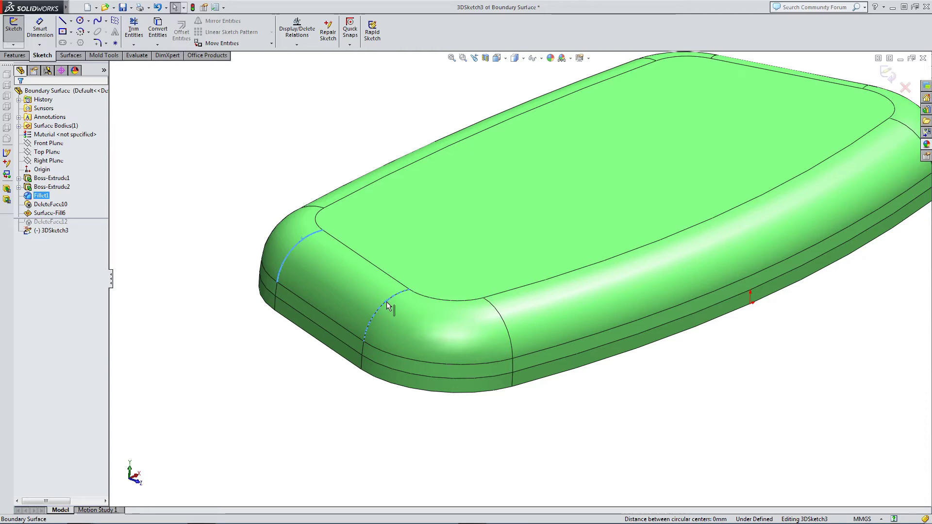
pyautogui.click(157, 29)
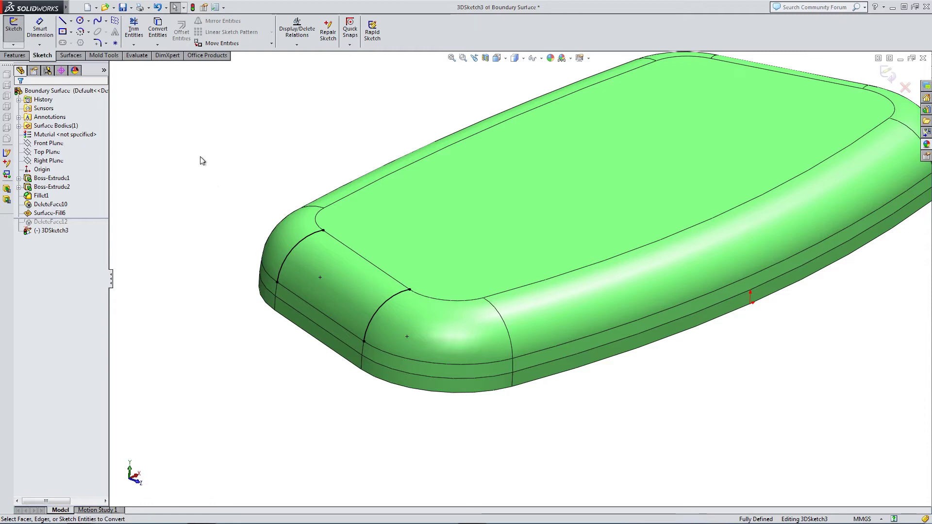
# Step: Finish 3DSketch3 and roll forward past DeleteFace12 to reopen the end gap
pyautogui.click(887, 74)
pyautogui.click(247, 155)
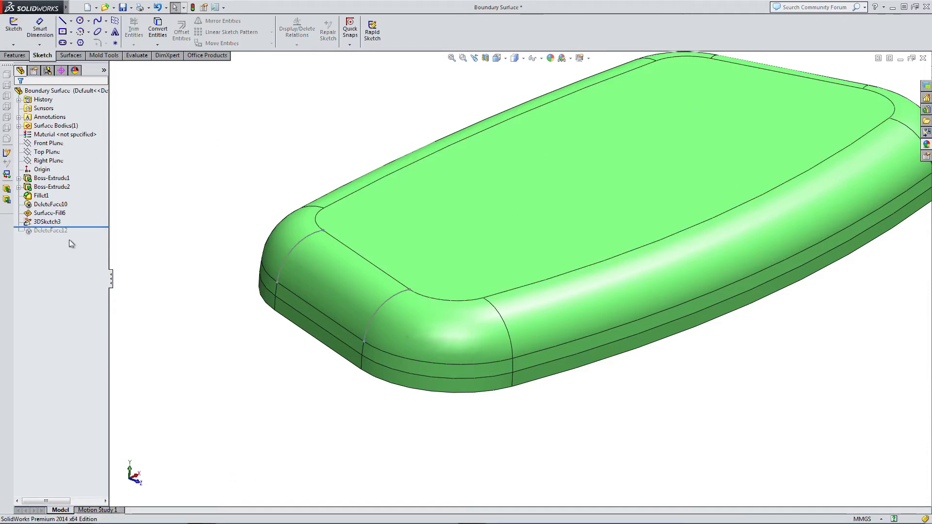
pyautogui.moveTo(80, 227); pyautogui.dragTo(84, 235)
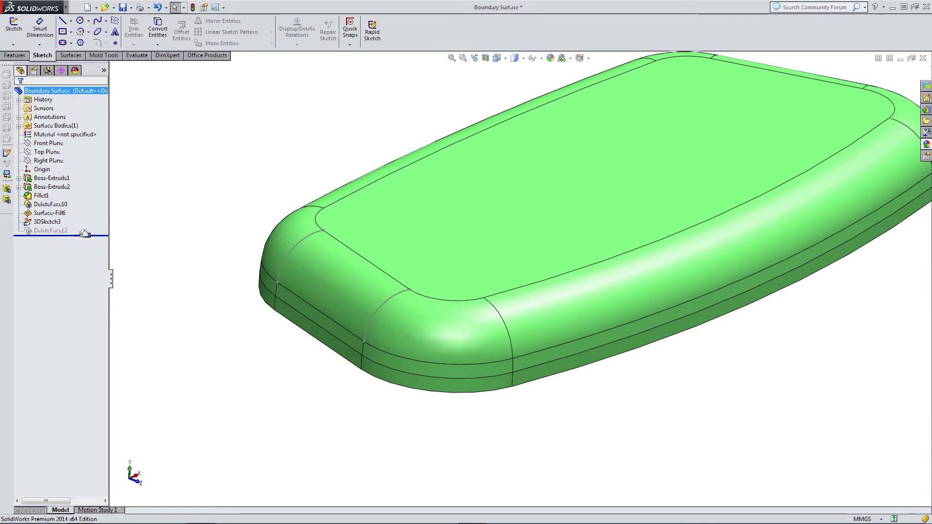
pyautogui.moveTo(172, 252); pyautogui.dragTo(199, 286, button='middle')
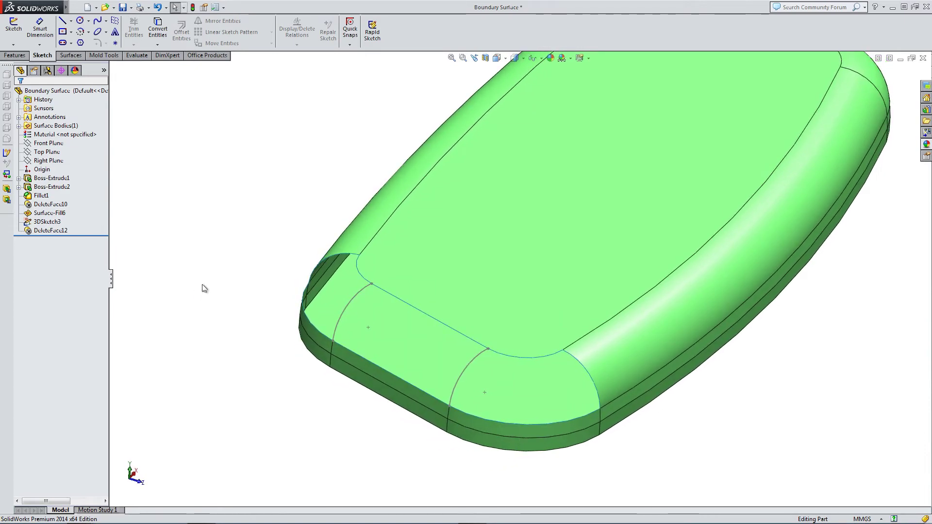
# Step: Start a lofted surface with the top-left end edge as the first profile, Edge<1>
pyautogui.click(73, 56)
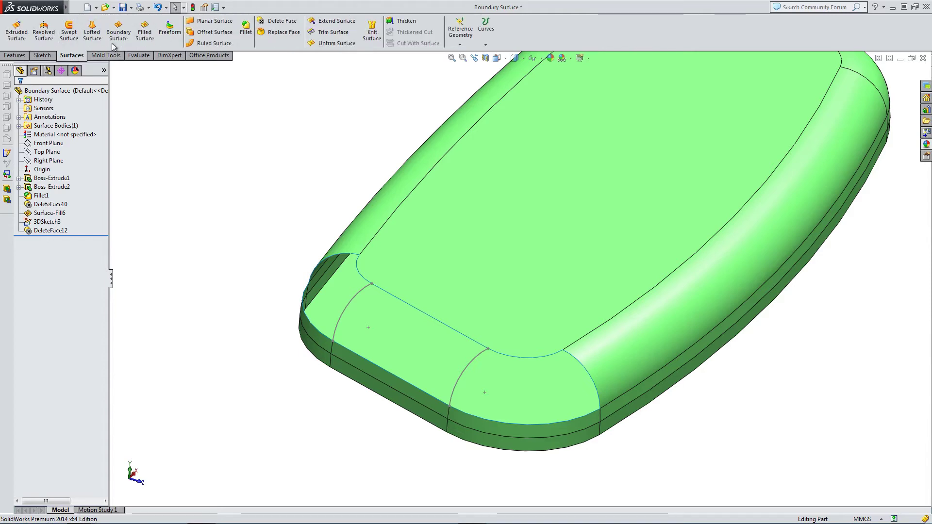
pyautogui.click(93, 30)
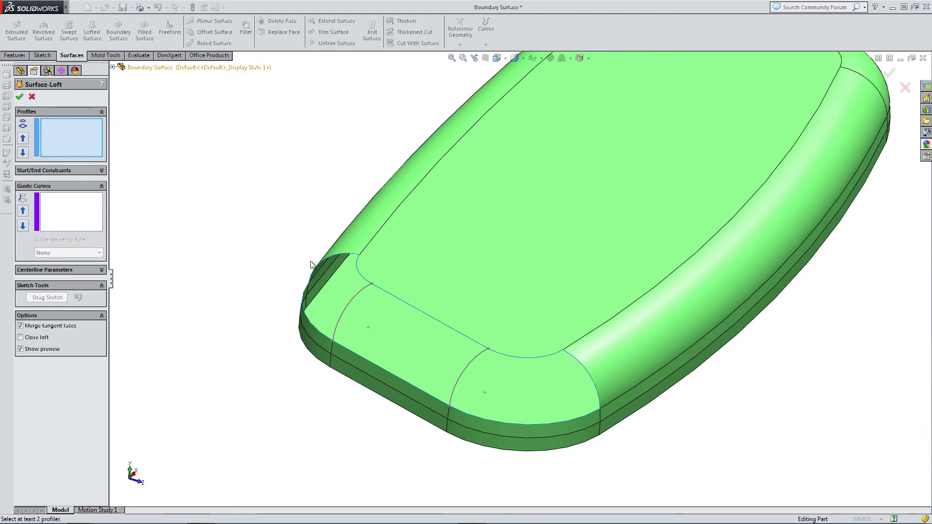
pyautogui.click(335, 257)
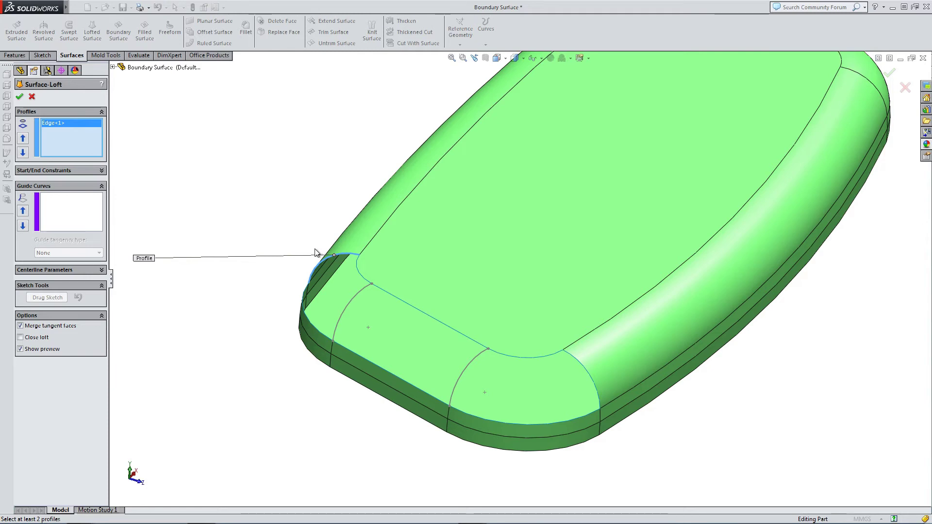
pyautogui.click(586, 370)
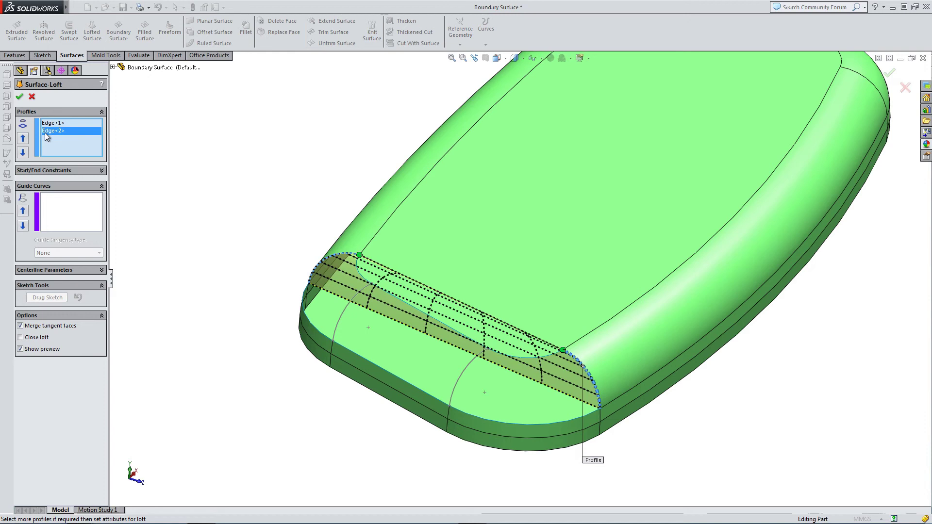
pyautogui.press('Delete')
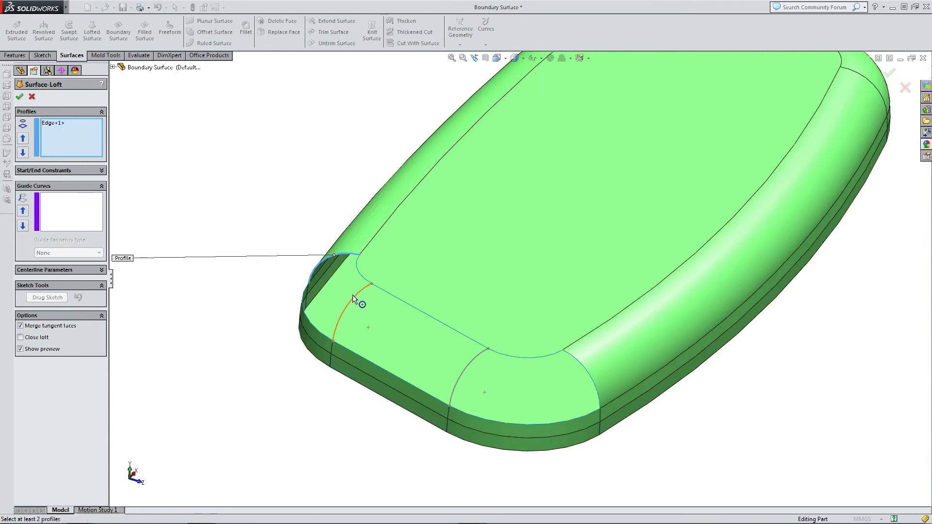
# Step: Add the left fillet and middle curve edge groups as Open Group<1> and Open Group<2> profiles
pyautogui.click(354, 296)
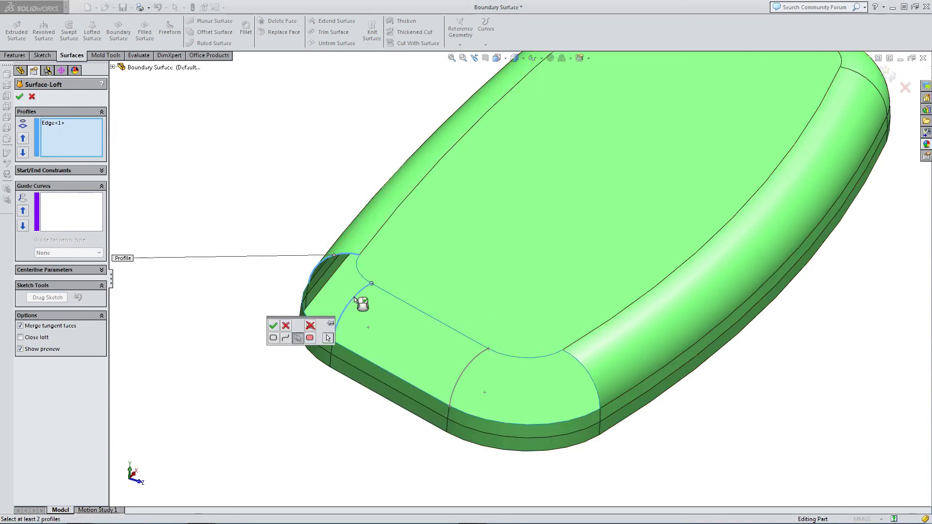
pyautogui.click(269, 322)
pyautogui.click(466, 380)
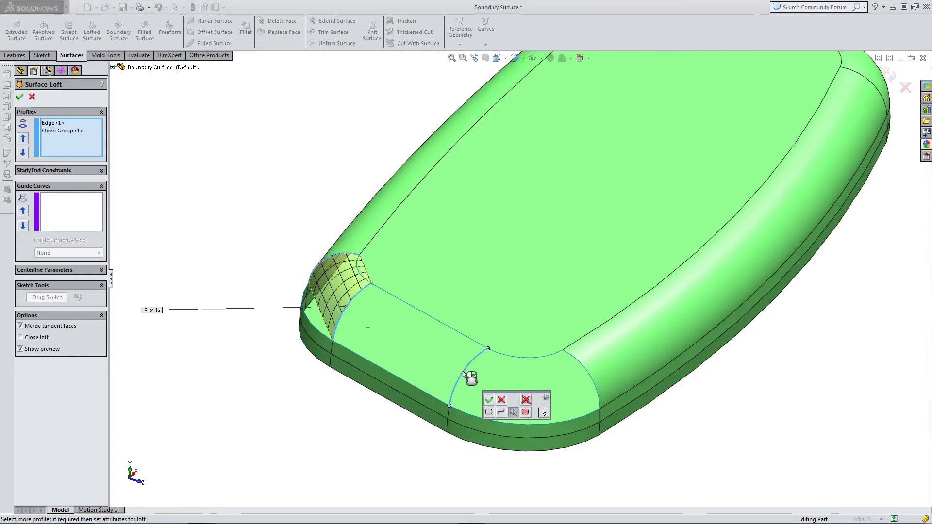
pyautogui.click(489, 400)
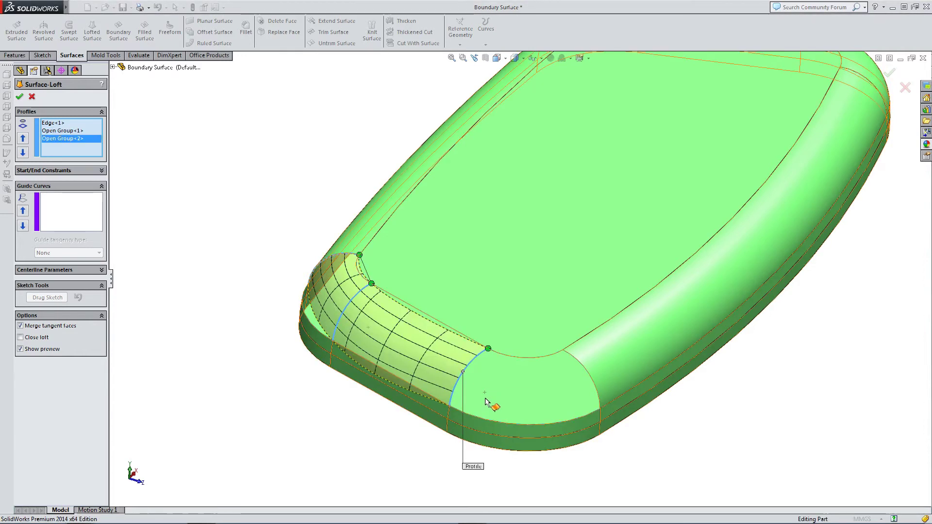
pyautogui.click(469, 367)
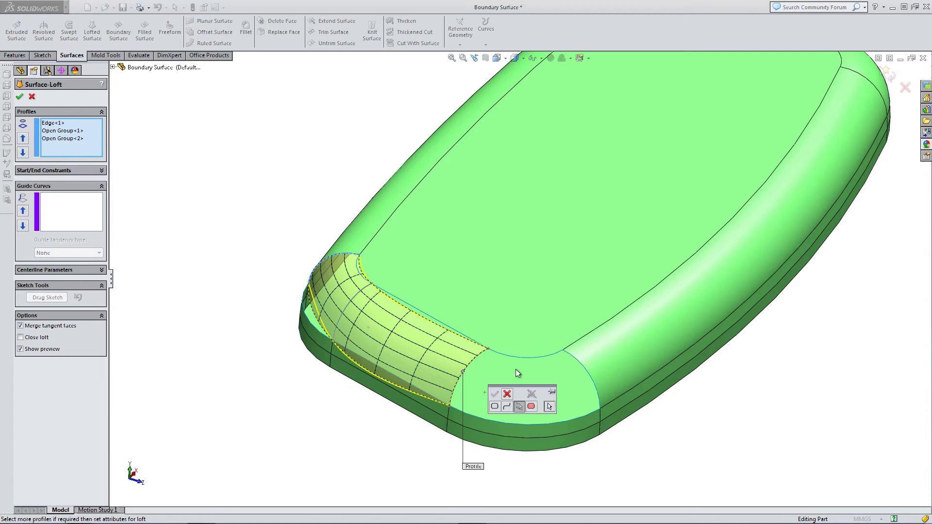
pyautogui.click(578, 363)
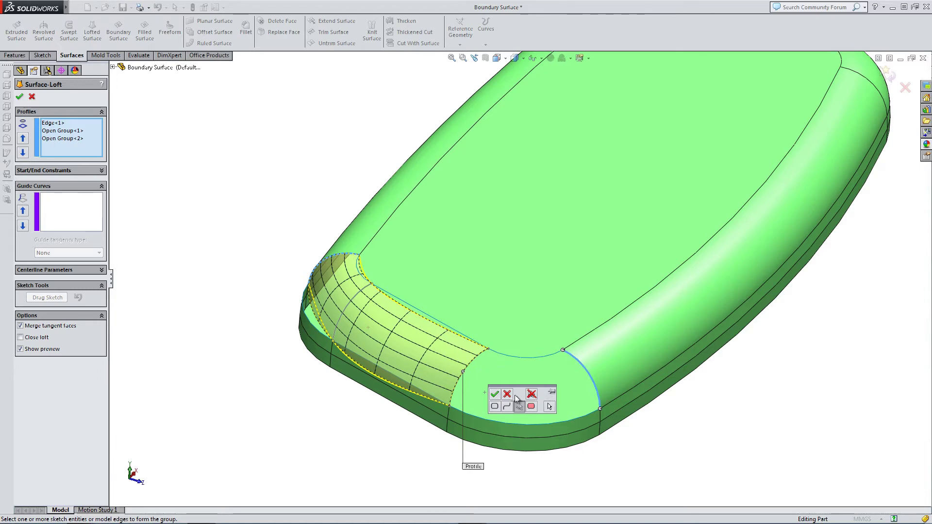
pyautogui.click(495, 394)
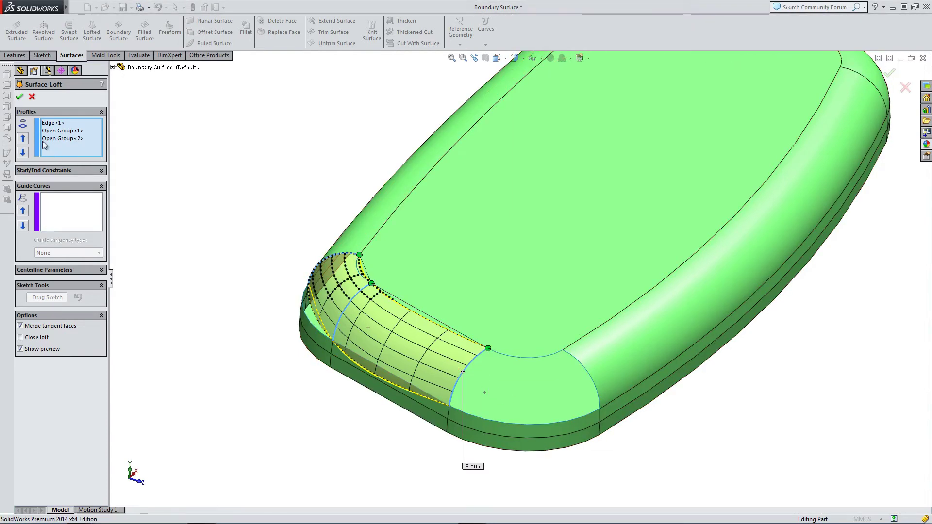
# Step: Add the right corner edge as the final loft profile, Edge<2>
pyautogui.click(579, 364)
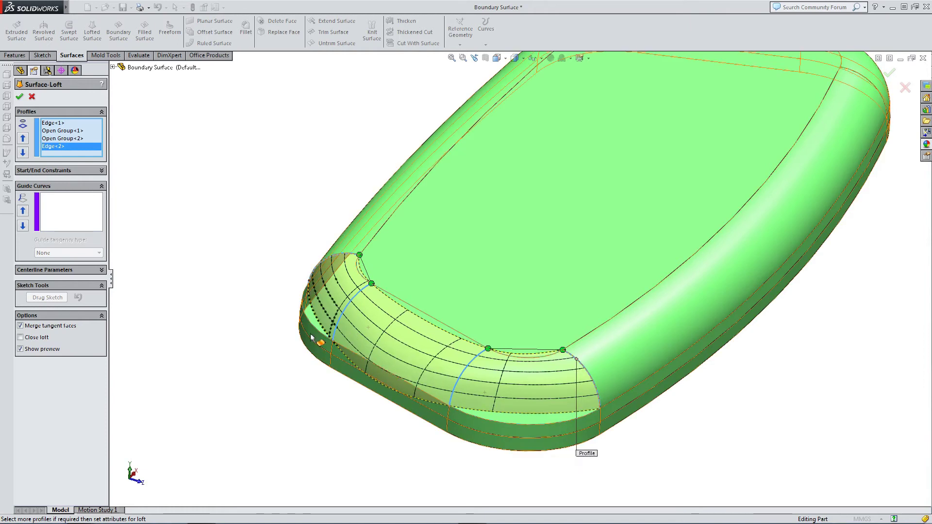
pyautogui.scroll(3, 257, 335)
pyautogui.moveTo(254, 312); pyautogui.dragTo(254, 329, button='middle')
pyautogui.scroll(-3, 282, 335)
pyautogui.click(62, 214)
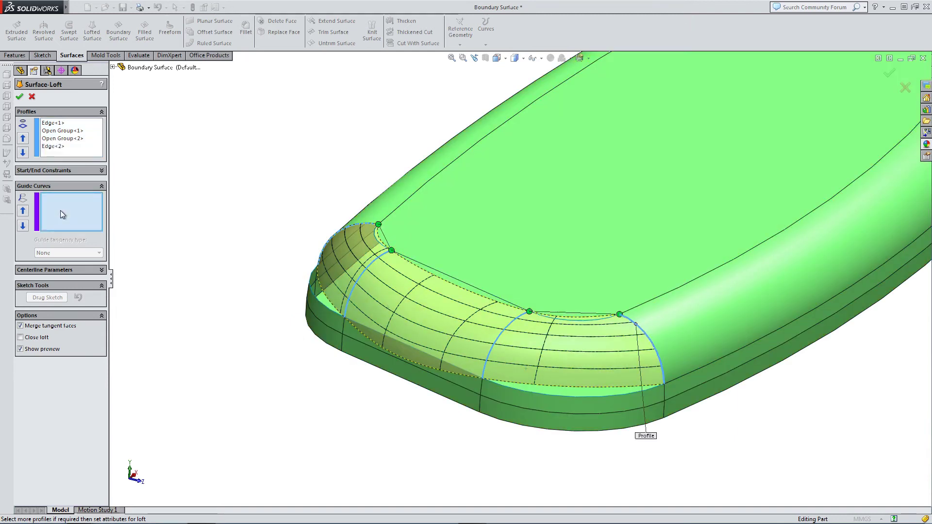
# Step: Group the three top edge segments into guide curve Open Group<3>
pyautogui.rightClick(60, 210)
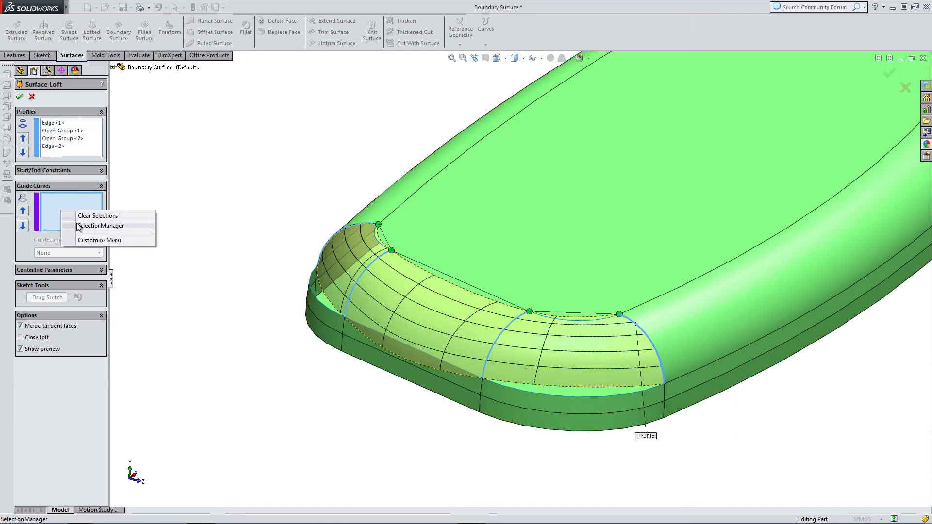
pyautogui.click(92, 226)
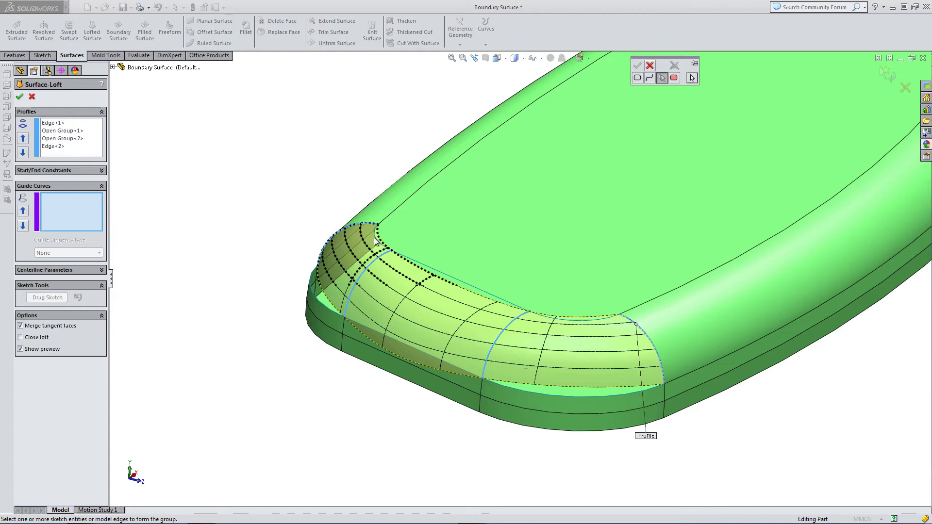
pyautogui.click(378, 241)
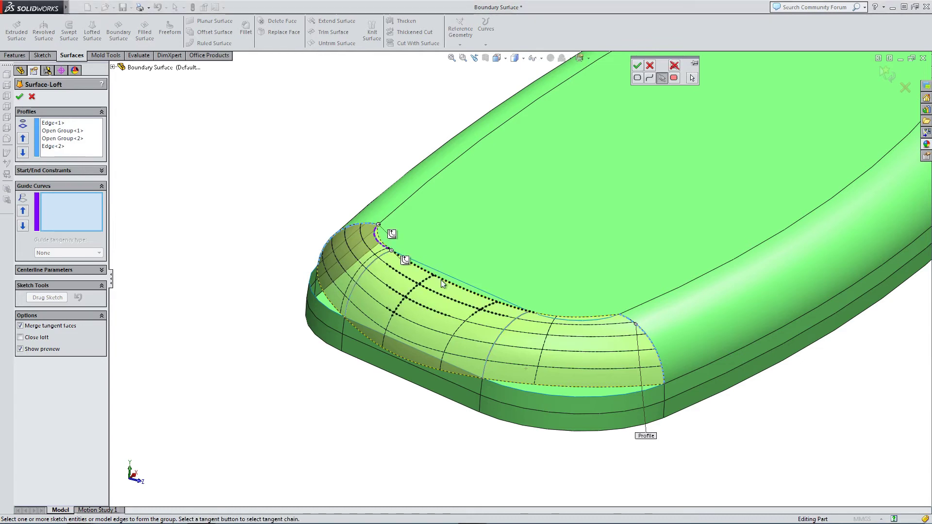
pyautogui.click(448, 277)
pyautogui.click(572, 319)
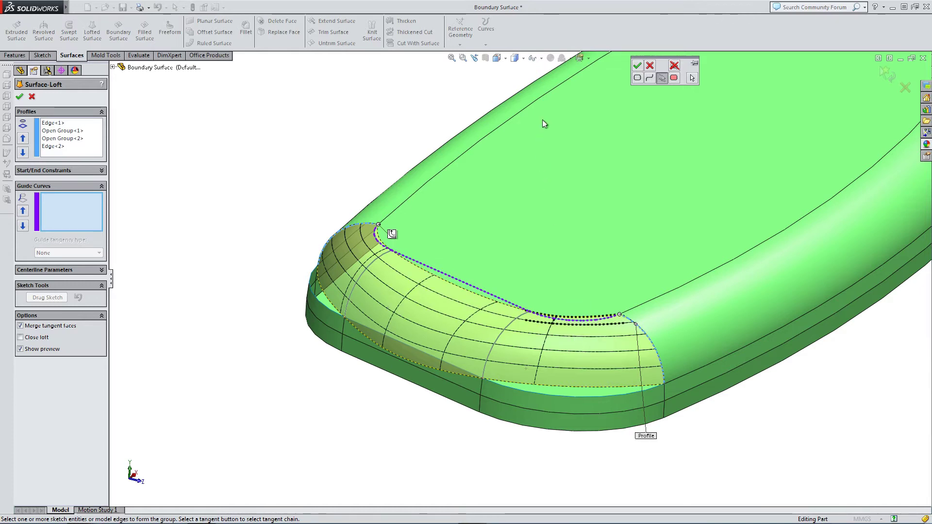
pyautogui.click(637, 65)
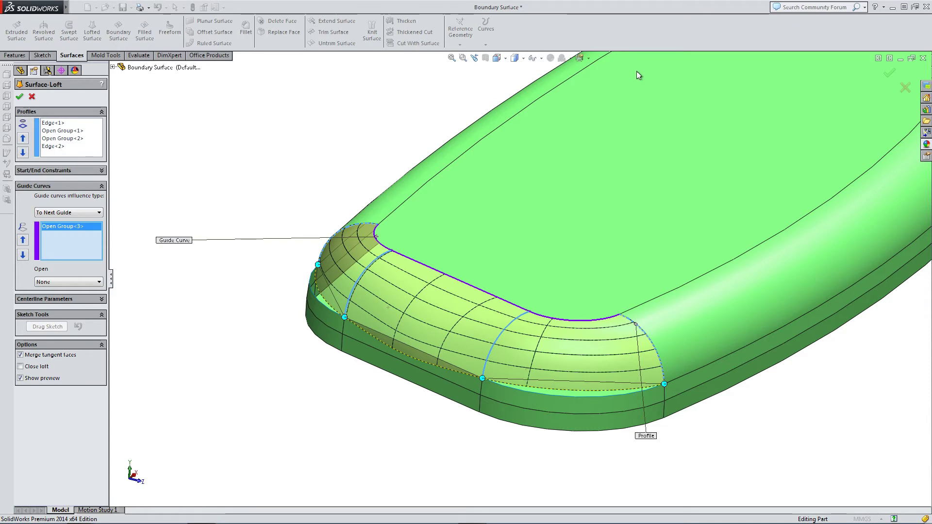
# Step: Group the three lower edge segments into a second guide curve, Open Group<4>
pyautogui.rightClick(66, 242)
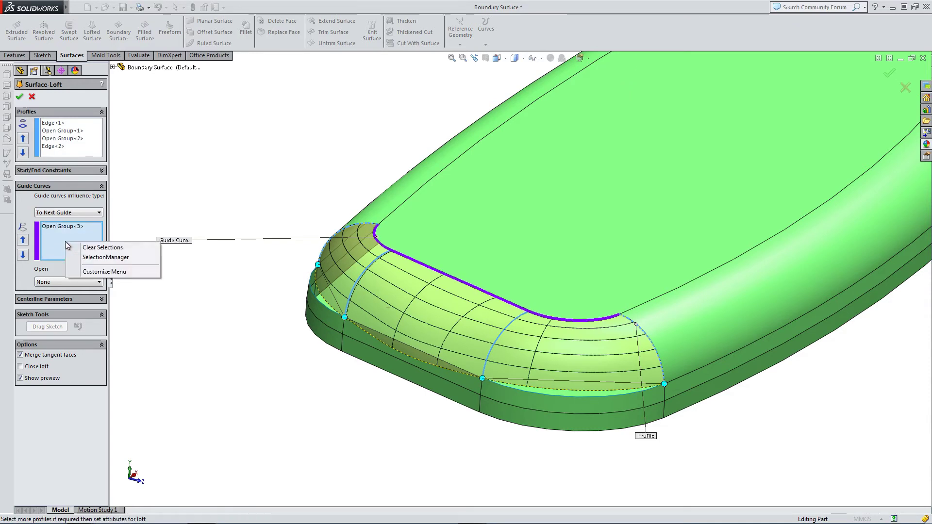
pyautogui.click(85, 261)
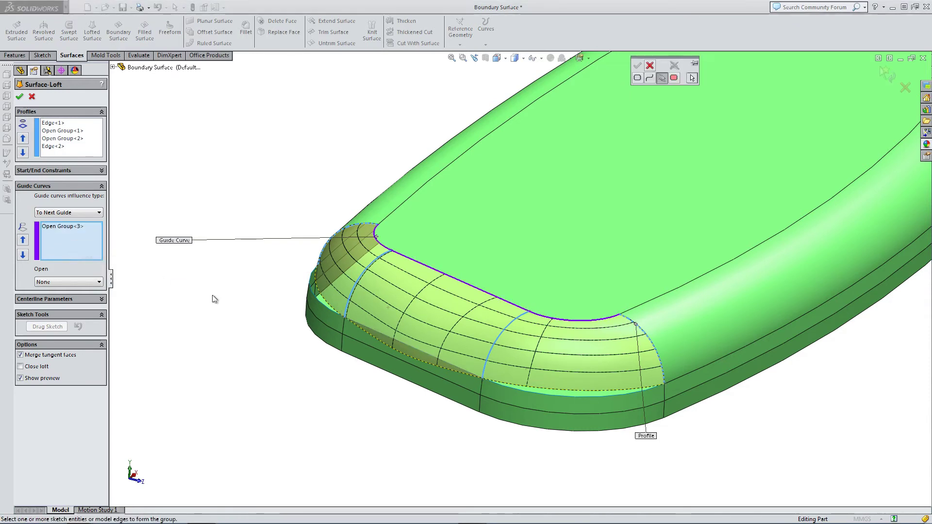
pyautogui.click(320, 302)
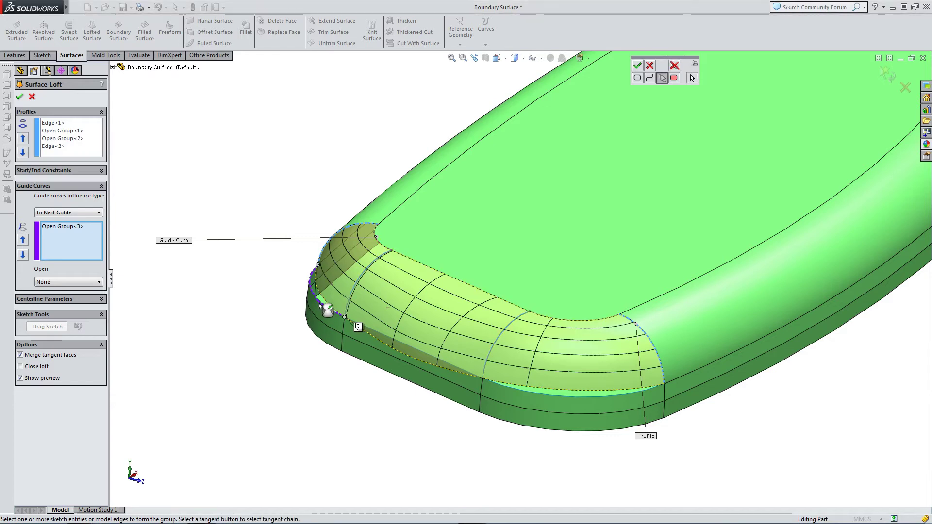
pyautogui.click(383, 339)
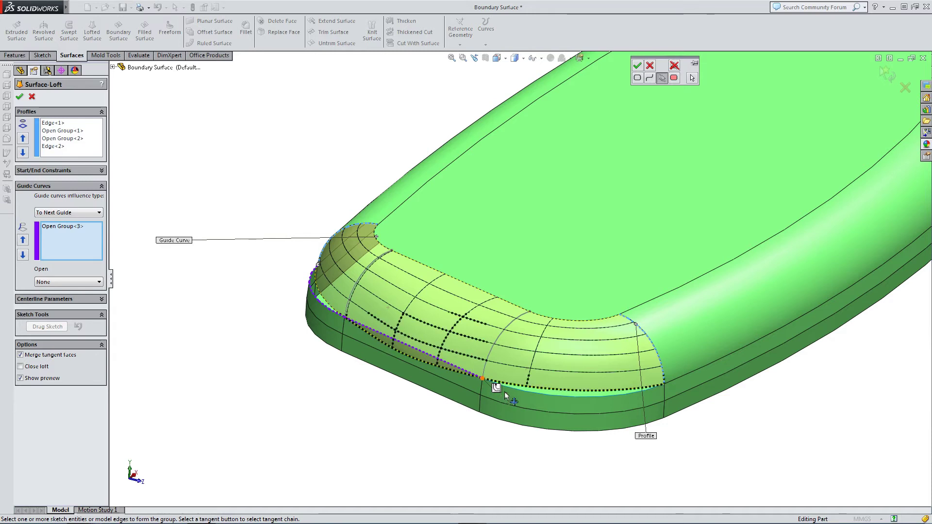
pyautogui.click(556, 397)
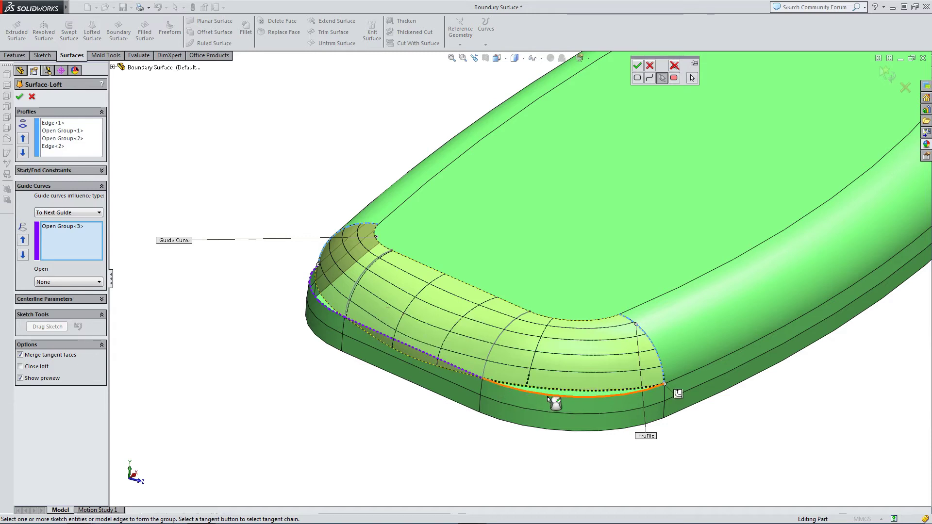
pyautogui.click(637, 65)
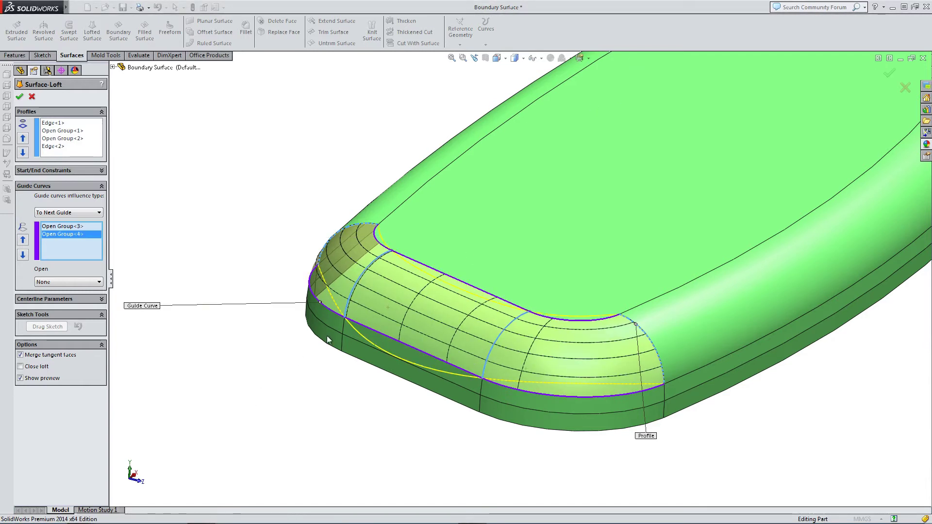
pyautogui.scroll(-2, 267, 334)
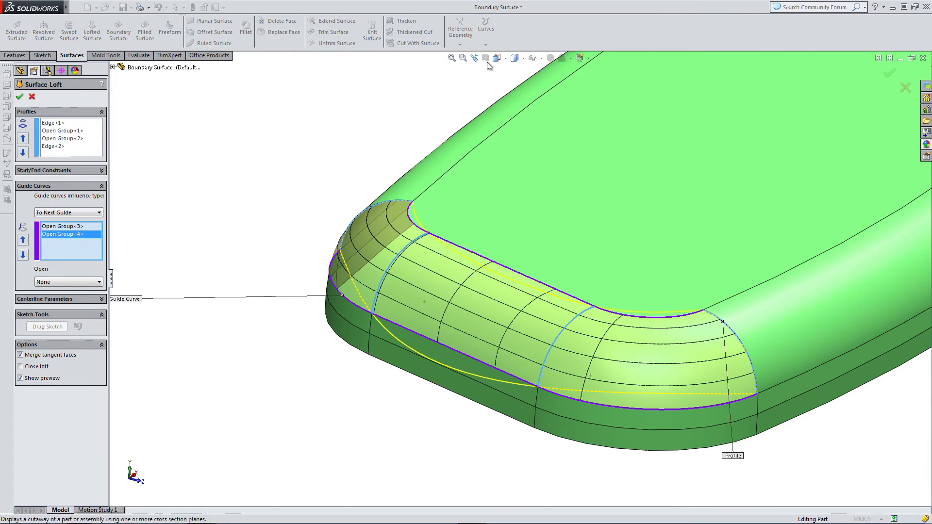
# Step: Switch to the Front view and zoom in on the loft at the body's left end
pyautogui.click(496, 58)
pyautogui.click(498, 95)
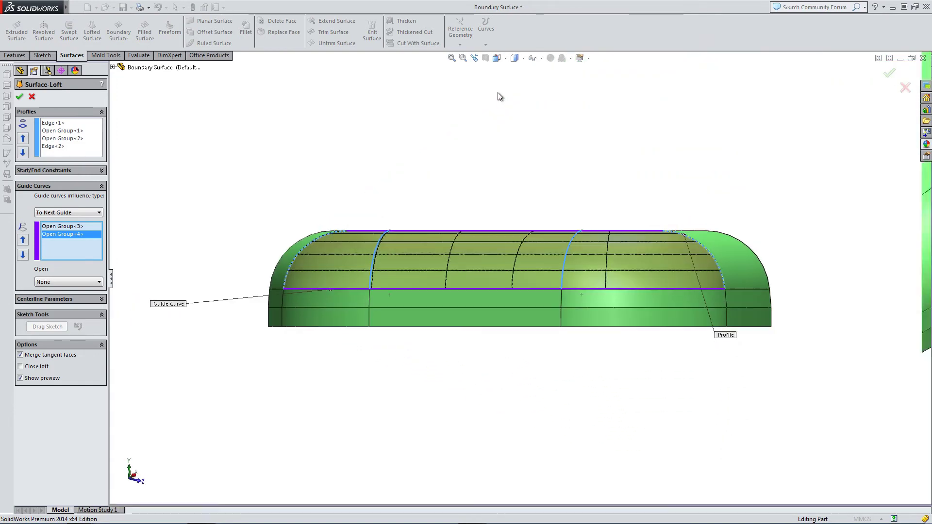
pyautogui.click(496, 58)
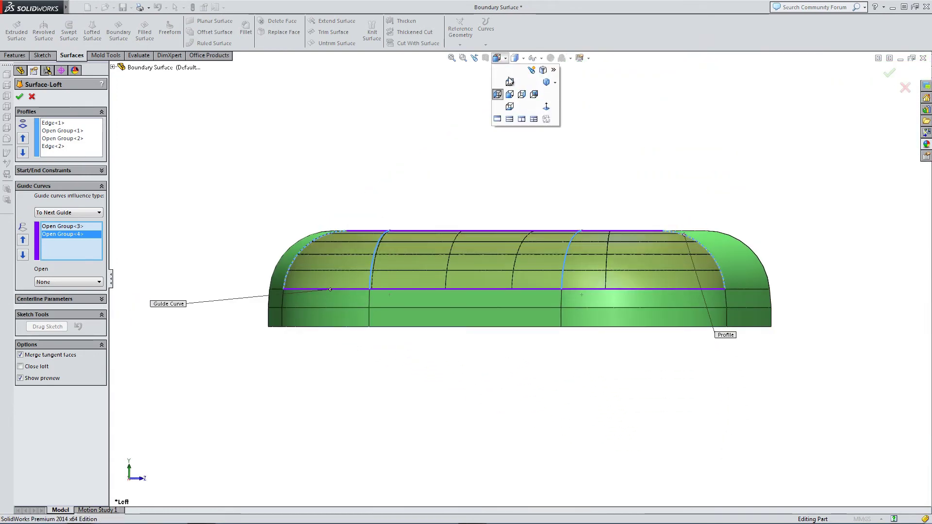
pyautogui.click(513, 97)
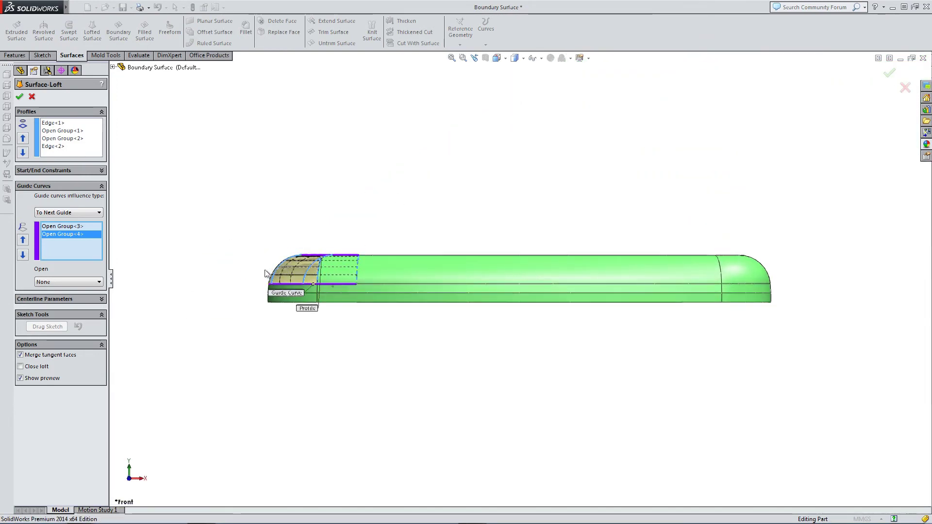
pyautogui.scroll(-4, 330, 295)
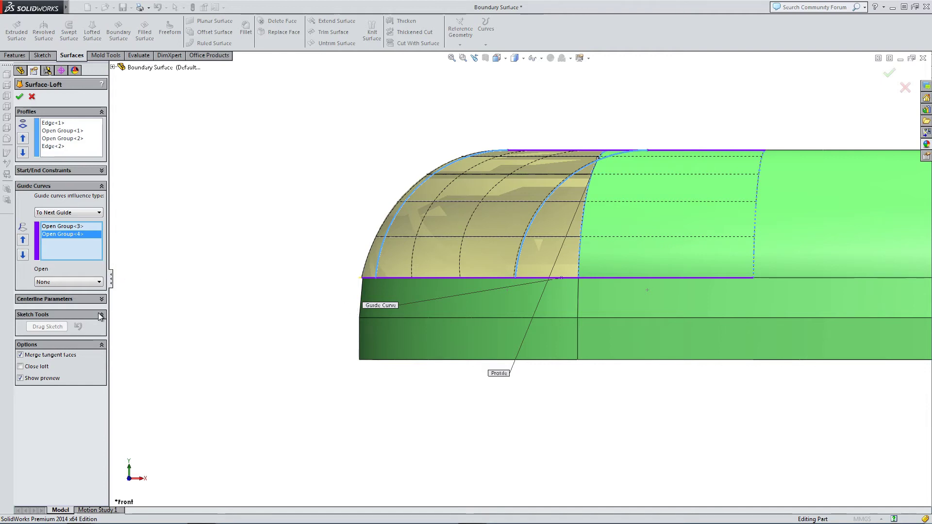
# Step: Set the loft's start and end constraints to Tangency To Face, then inspect the corner blend
pyautogui.click(72, 171)
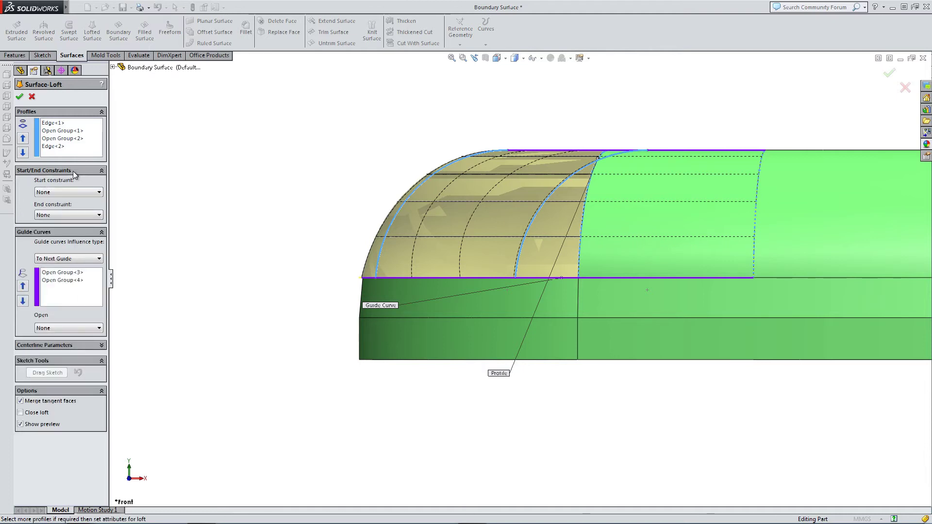
pyautogui.click(51, 193)
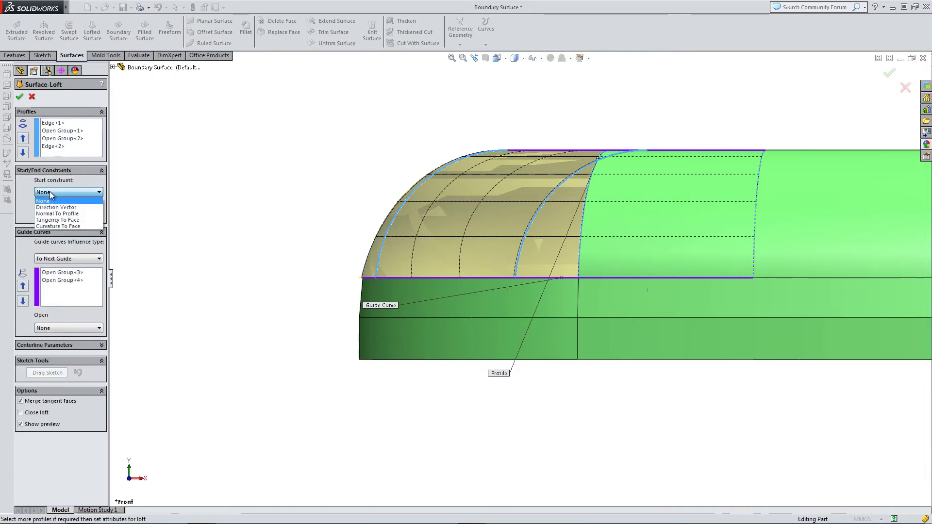
pyautogui.click(53, 220)
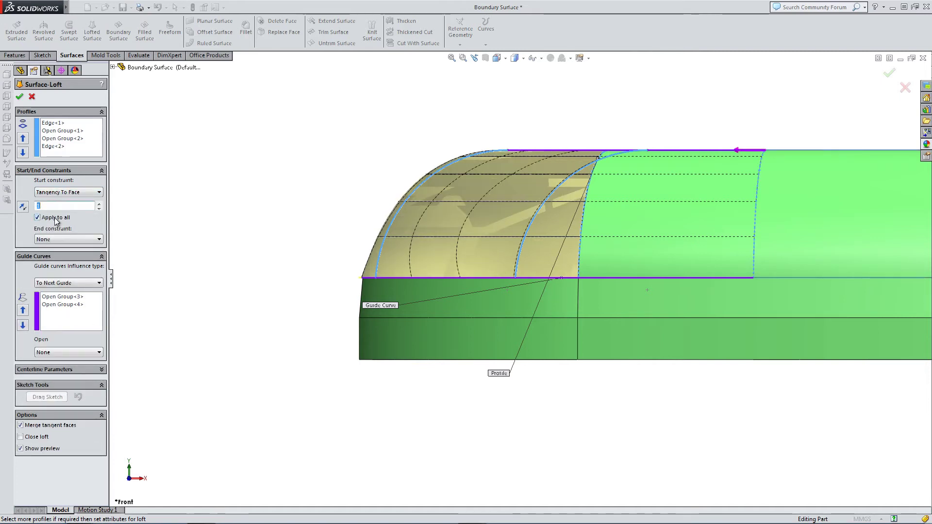
pyautogui.click(51, 240)
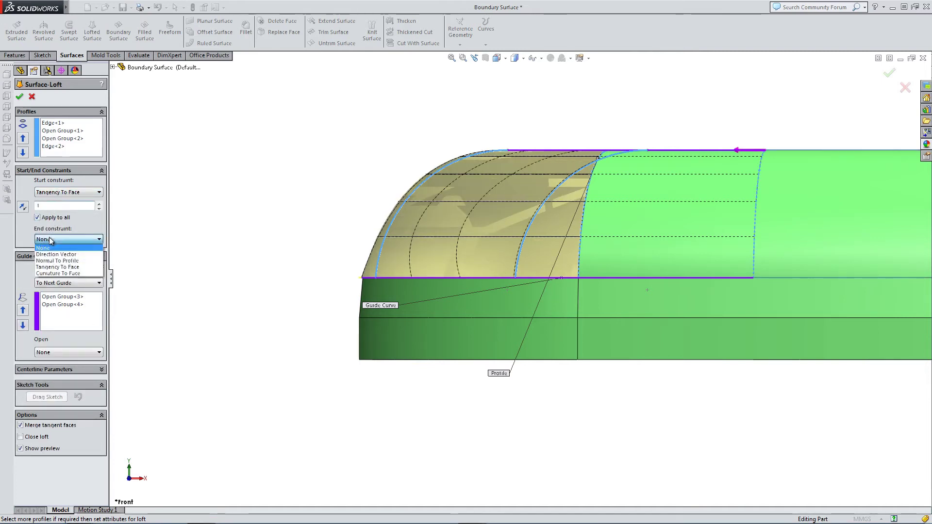
pyautogui.click(53, 267)
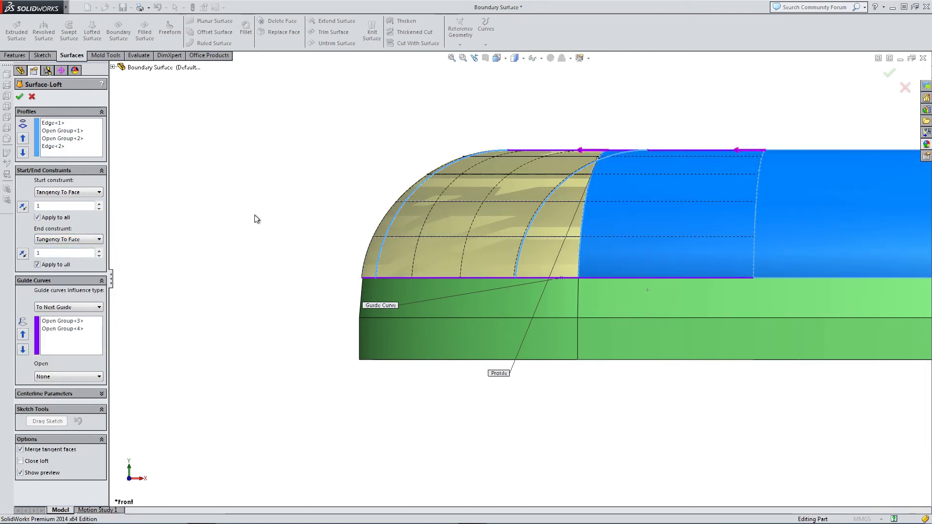
pyautogui.moveTo(243, 183); pyautogui.dragTo(333, 224, button='middle')
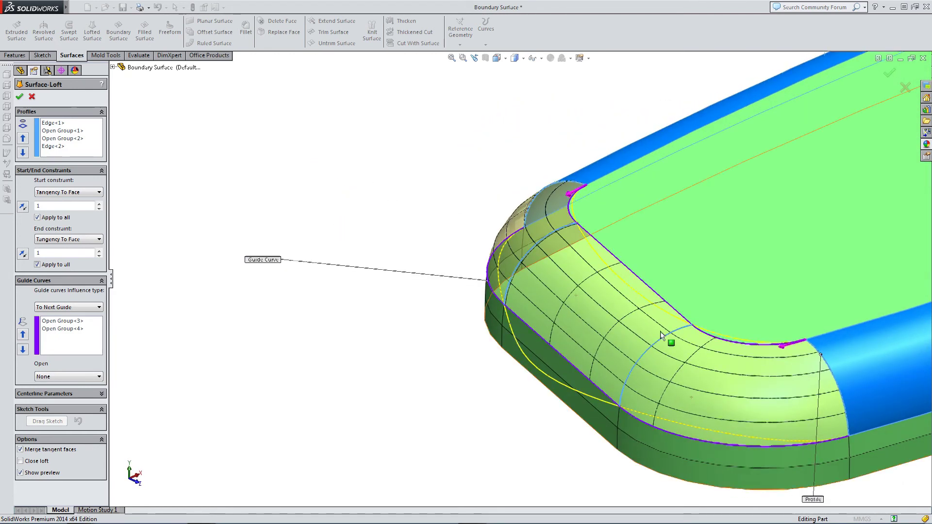
pyautogui.scroll(3, 646, 335)
pyautogui.scroll(-5, 766, 328)
pyautogui.keyDown('ctrl'); pyautogui.moveTo(552, 225); pyautogui.dragTo(541, 232, button='middle'); pyautogui.keyUp('ctrl')
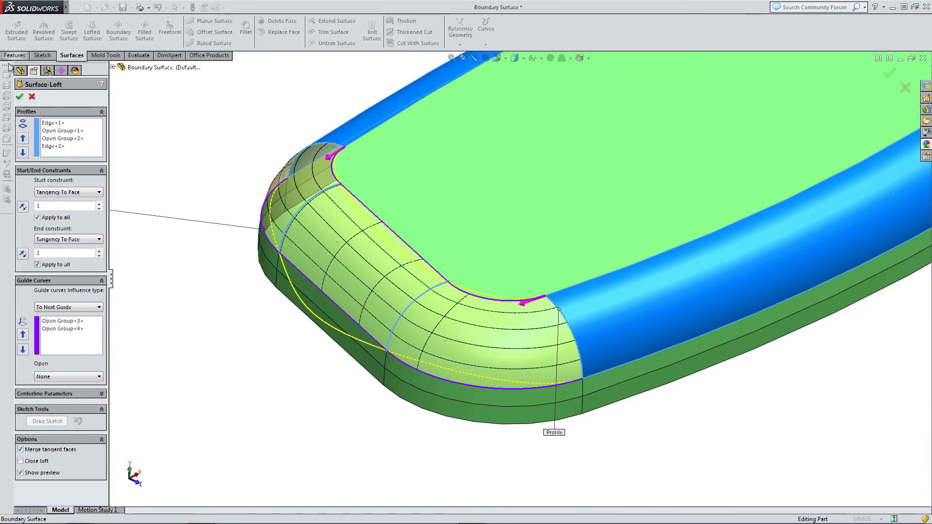
# Step: Accept the loft as Surface-Loft2, then orbit and zoom to inspect the body's open end
pyautogui.click(20, 97)
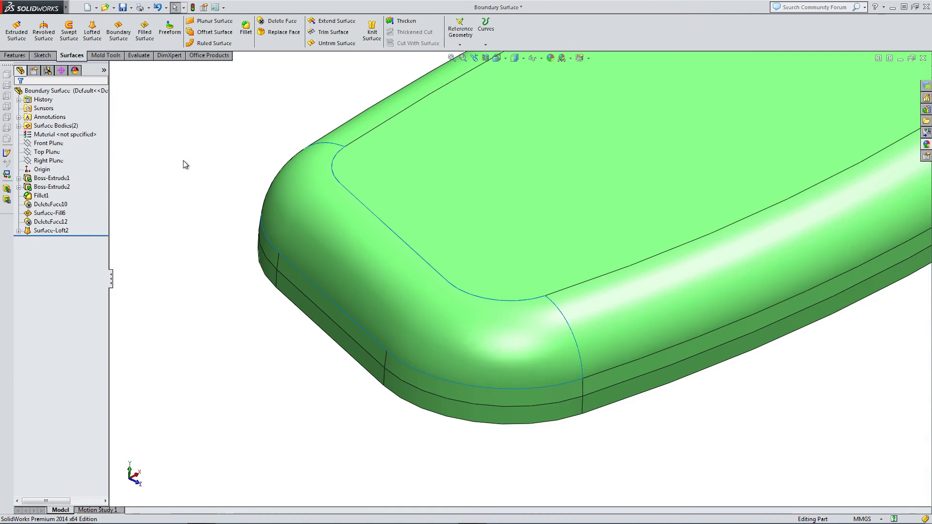
pyautogui.moveTo(243, 267)
pyautogui.mouseDown(button='middle')
pyautogui.moveTo(241, 194)
pyautogui.moveTo(249, 189)
pyautogui.moveTo(418, 183)
pyautogui.moveTo(254, 185)
pyautogui.moveTo(237, 235)
pyautogui.moveTo(241, 256)
pyautogui.mouseUp(button='middle')
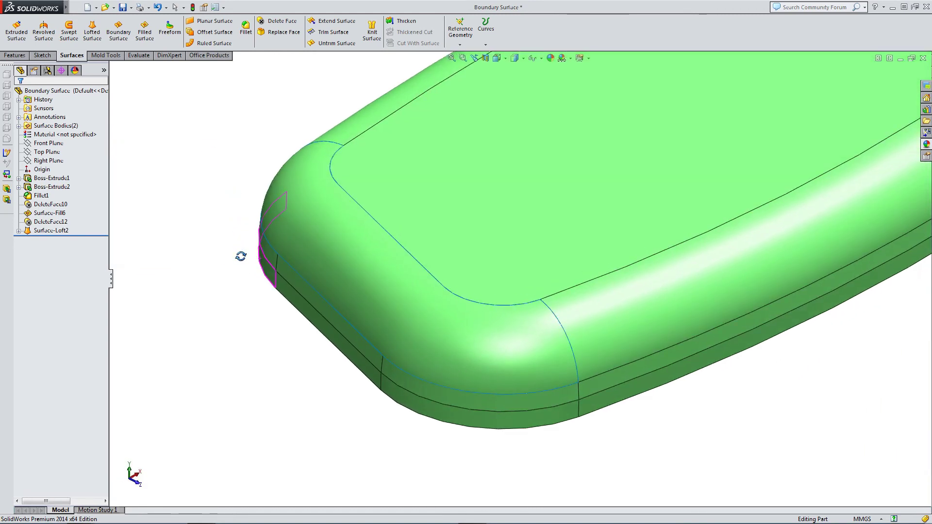
pyautogui.scroll(3, 412, 209)
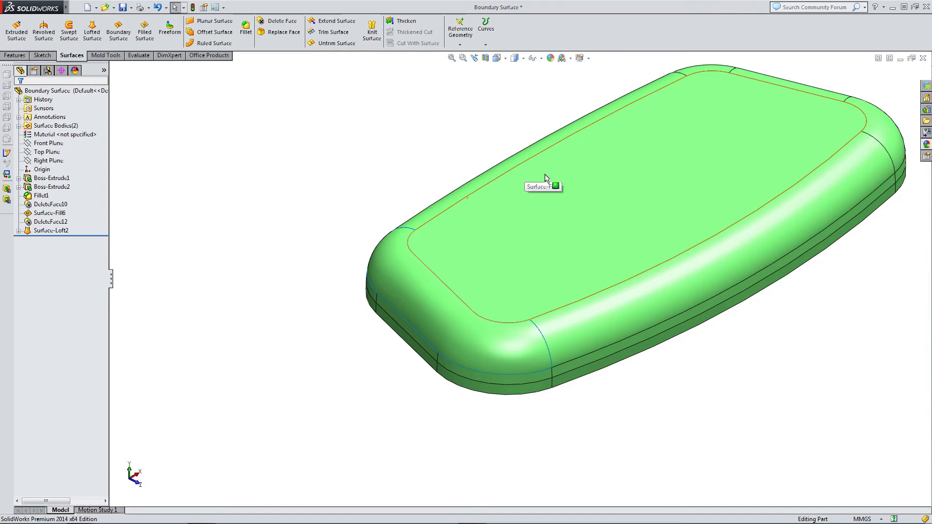
pyautogui.scroll(-1, 624, 153)
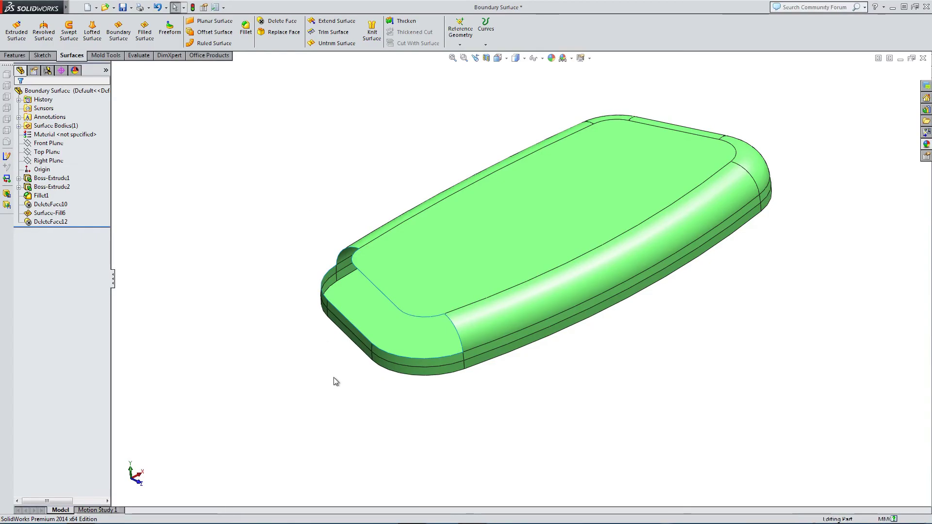
pyautogui.moveTo(333, 378); pyautogui.dragTo(357, 366, button='middle')
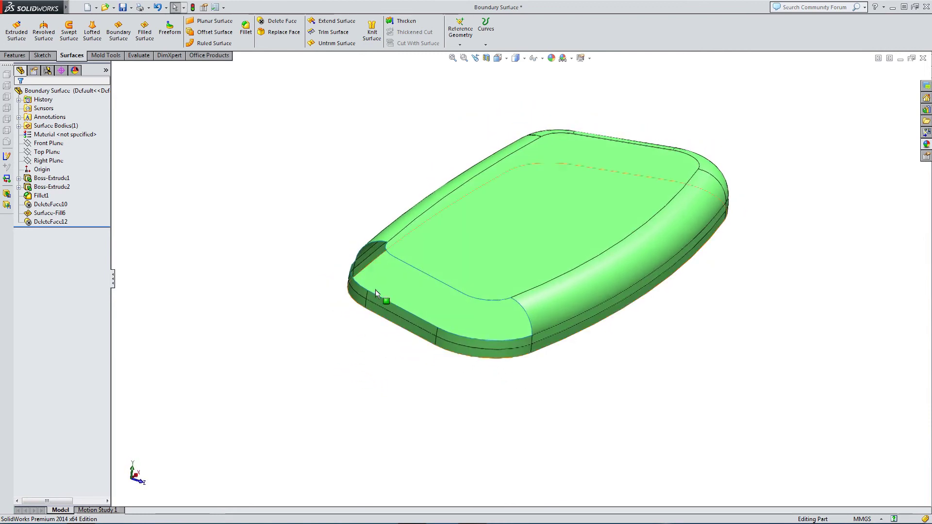
# Step: Start a 10.00mm Ruled Surface on the curved corner edge, set Normal to Surface after trying Tangent
pyautogui.scroll(-4, 374, 291)
pyautogui.moveTo(378, 277); pyautogui.dragTo(253, 195, button='middle')
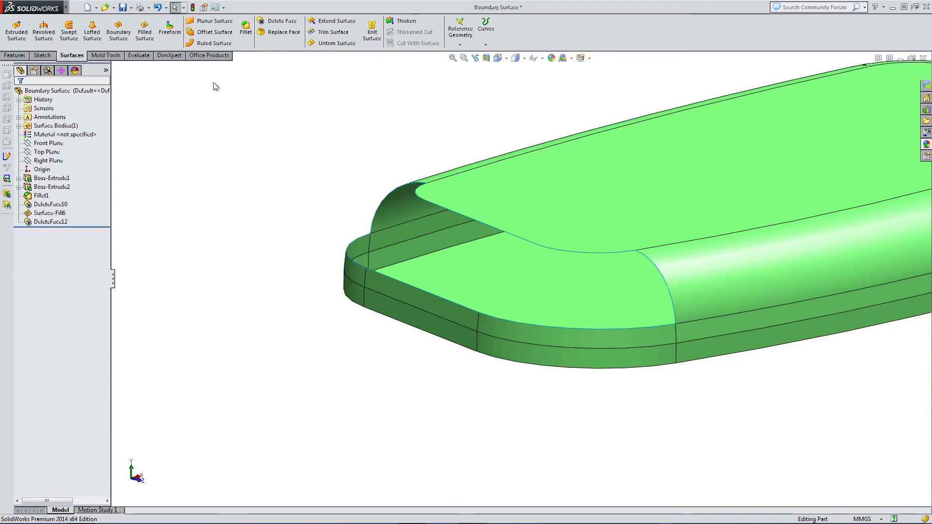
pyautogui.click(202, 44)
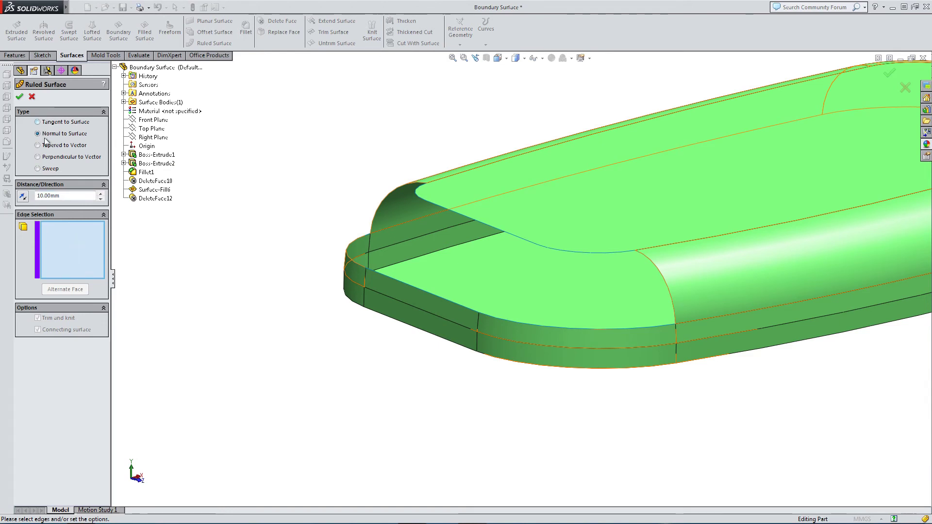
pyautogui.moveTo(349, 170); pyautogui.dragTo(411, 214, button='middle')
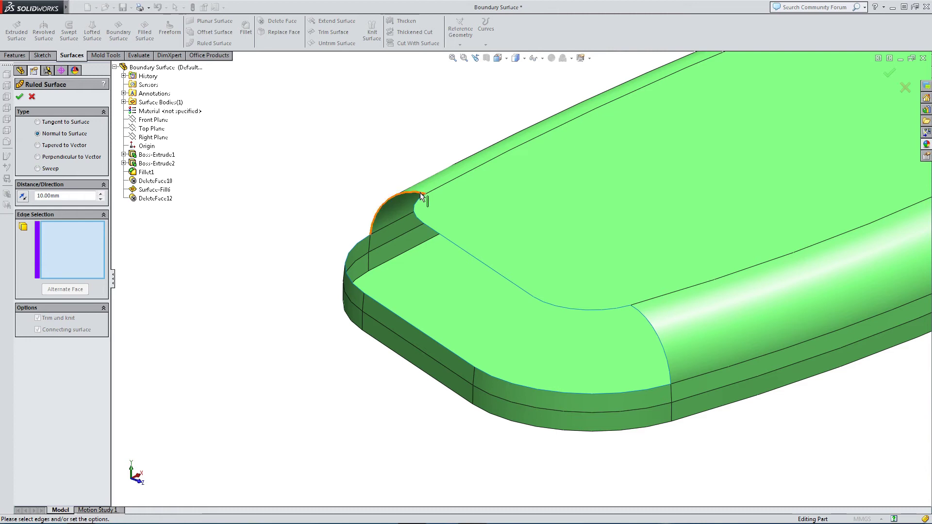
pyautogui.click(421, 196)
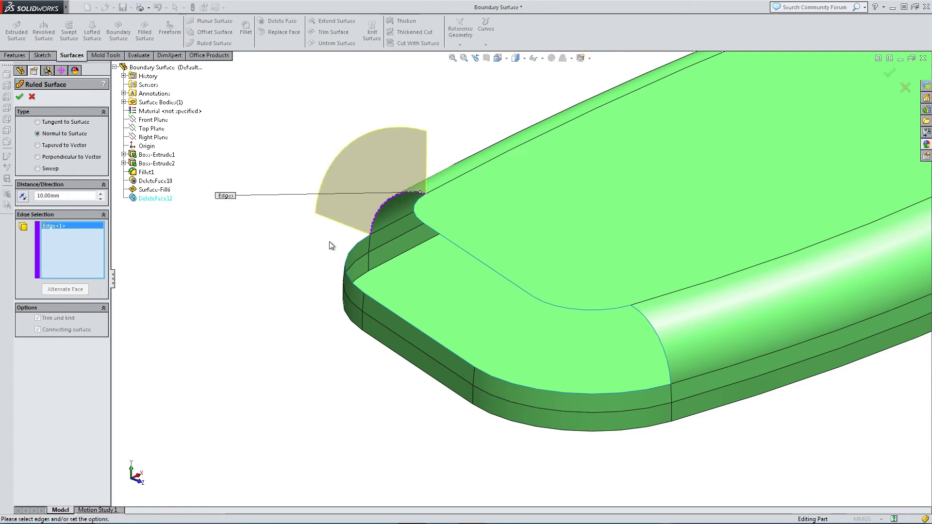
pyautogui.click(38, 122)
pyautogui.moveTo(233, 192); pyautogui.dragTo(432, 266, button='middle')
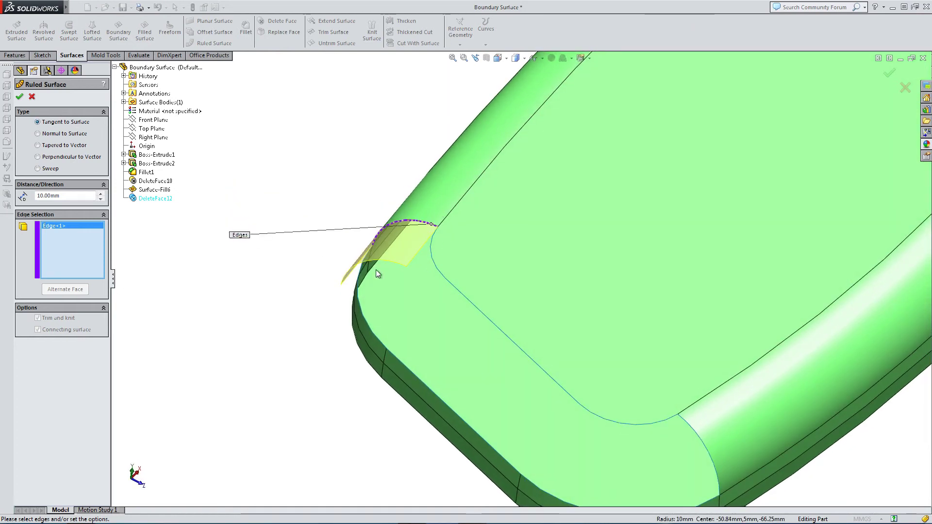
pyautogui.moveTo(329, 277); pyautogui.dragTo(247, 197, button='middle')
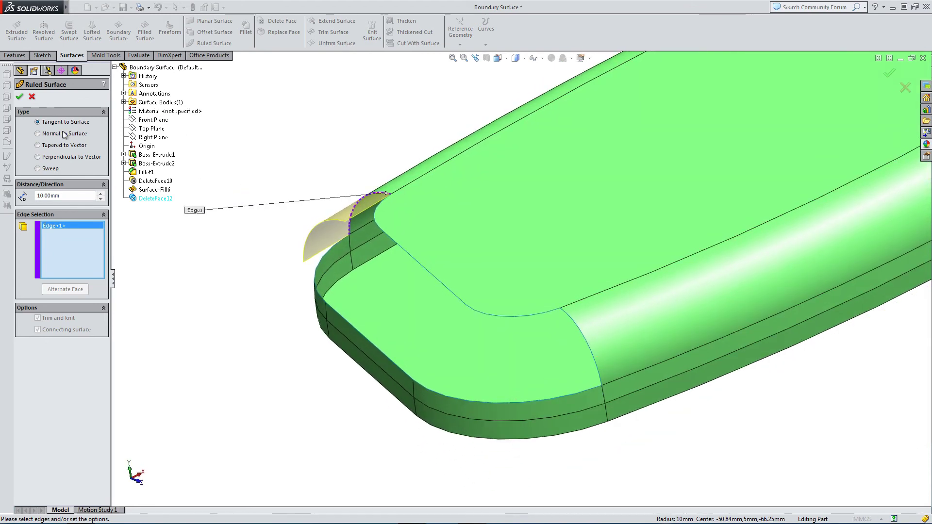
pyautogui.click(38, 133)
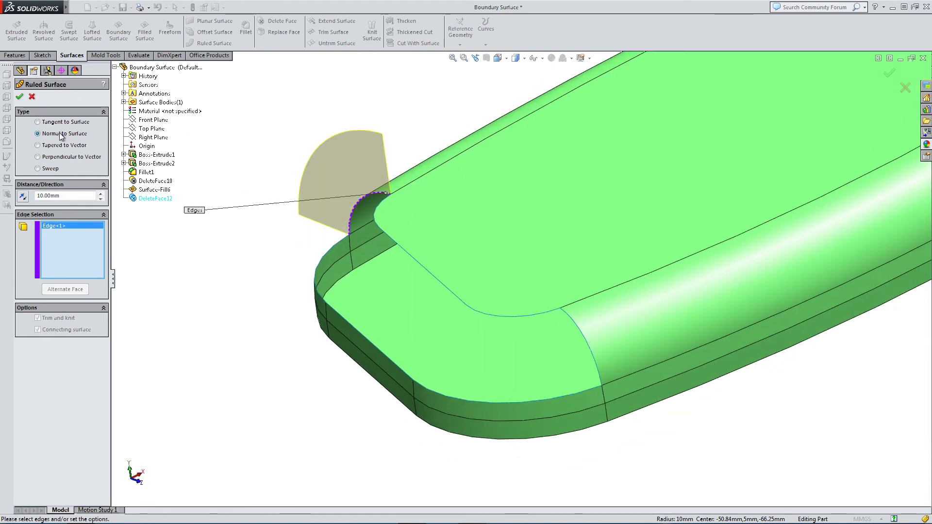
# Step: Taper the ruled surface to the Top Plane vector at 1.00deg, reversed to point upward
pyautogui.click(61, 147)
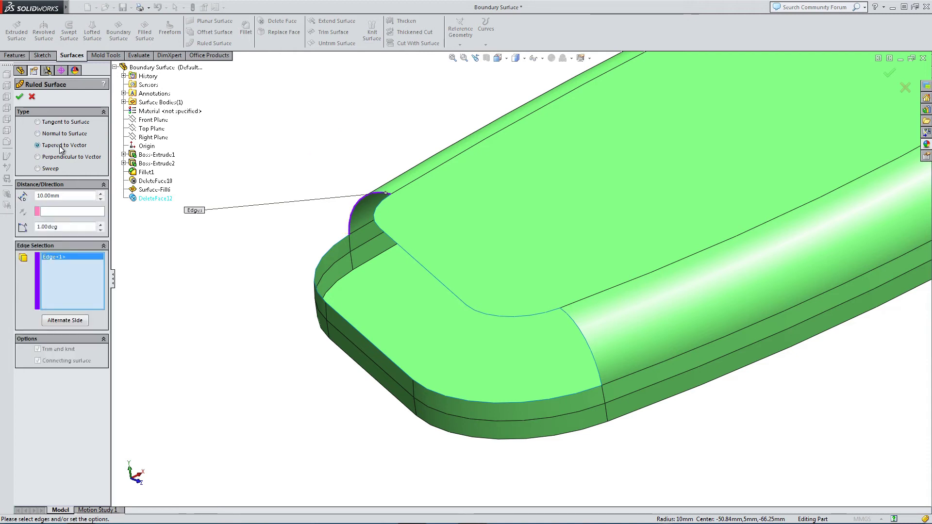
pyautogui.click(65, 213)
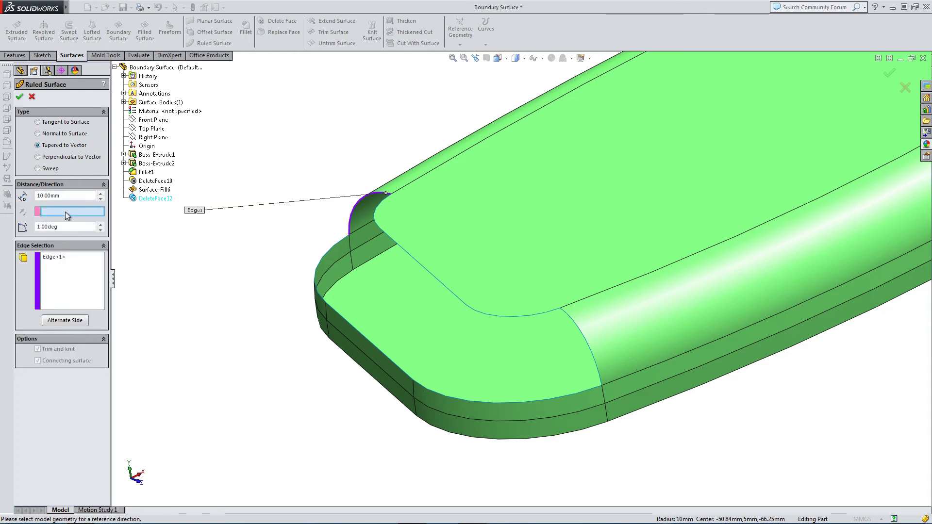
pyautogui.click(151, 138)
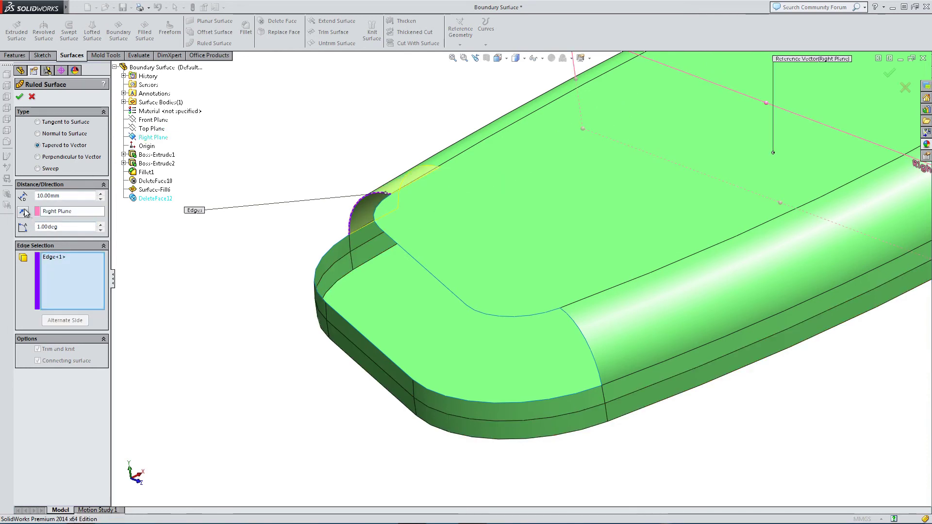
pyautogui.moveTo(297, 211); pyautogui.dragTo(300, 246, button='middle')
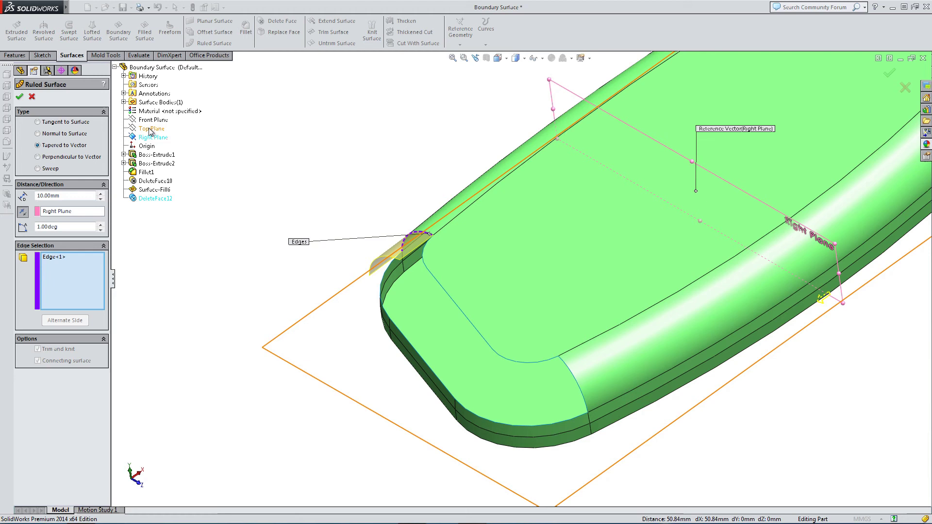
pyautogui.click(73, 212)
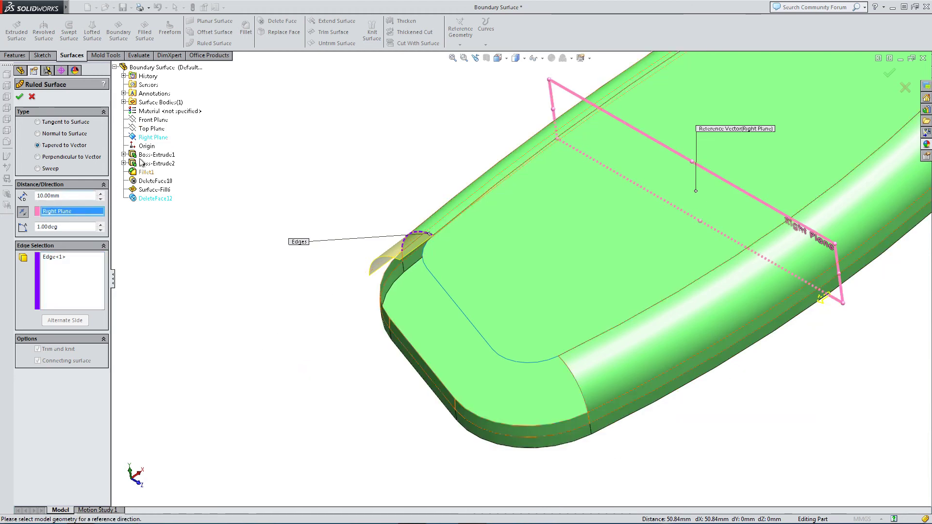
pyautogui.click(151, 130)
pyautogui.click(23, 211)
pyautogui.moveTo(370, 268)
pyautogui.mouseDown(button='middle')
pyautogui.moveTo(398, 184)
pyautogui.moveTo(379, 239)
pyautogui.moveTo(364, 229)
pyautogui.moveTo(360, 263)
pyautogui.mouseUp(button='middle')
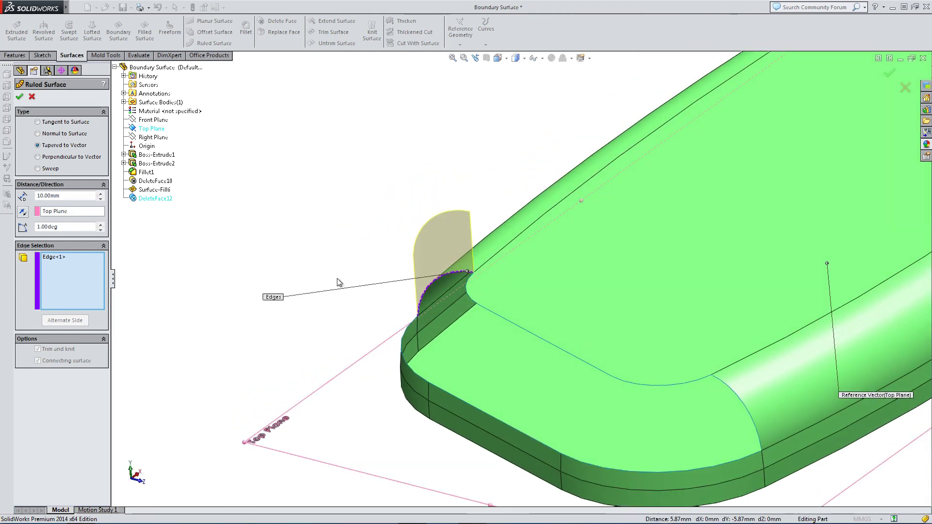
# Step: Try several taper angles and add two more top edges to the ruled surface
pyautogui.click(100, 225)
pyautogui.moveTo(101, 225); pyautogui.dragTo(101, 226)
pyautogui.moveTo(343, 201); pyautogui.dragTo(291, 280, button='middle')
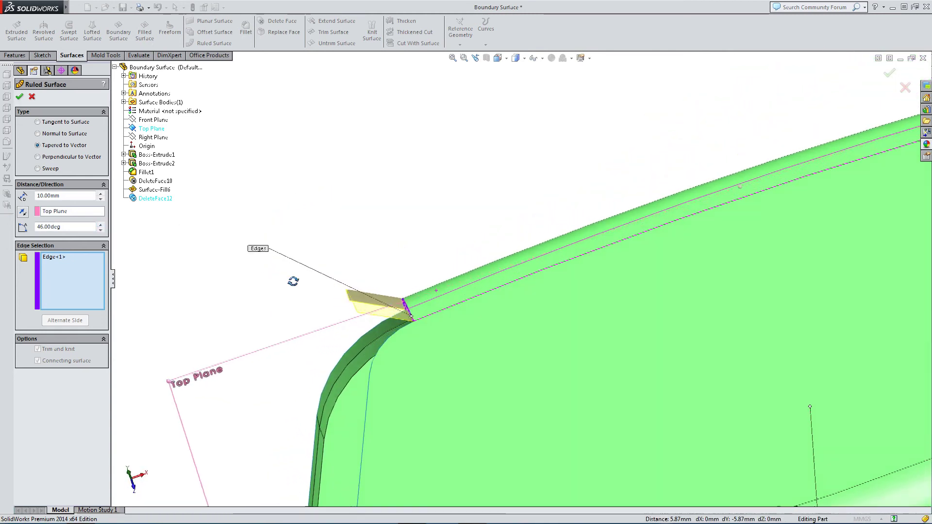
pyautogui.moveTo(102, 226); pyautogui.dragTo(101, 231)
pyautogui.moveTo(294, 285); pyautogui.dragTo(340, 291, button='middle')
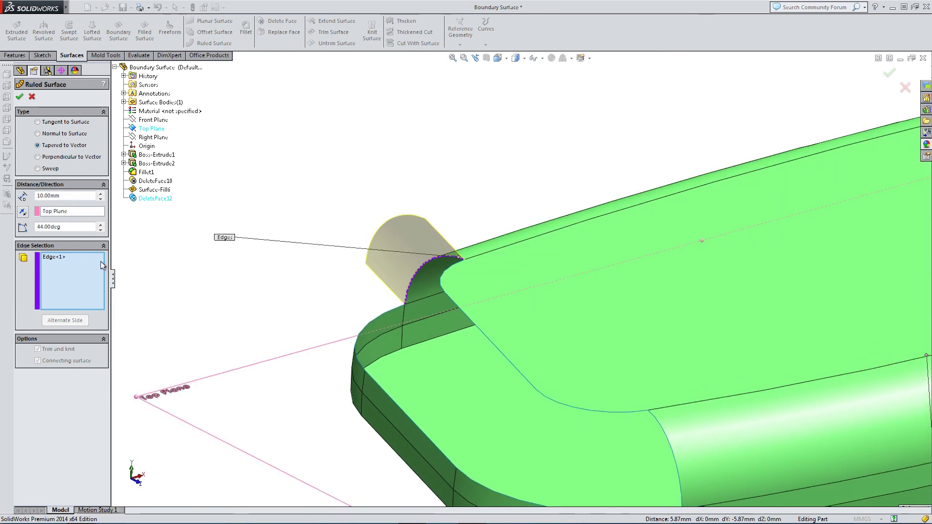
pyautogui.click(441, 276)
pyautogui.moveTo(443, 276); pyautogui.dragTo(547, 250, button='middle')
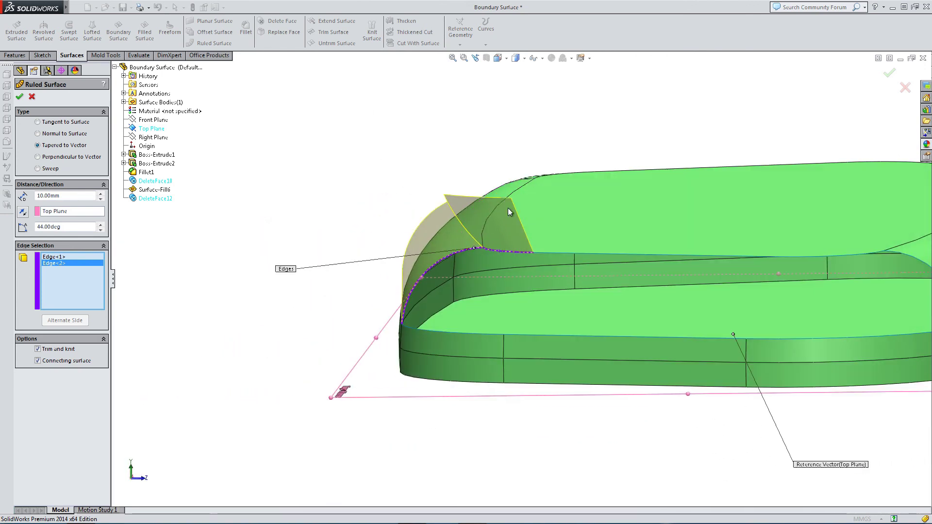
pyautogui.click(553, 259)
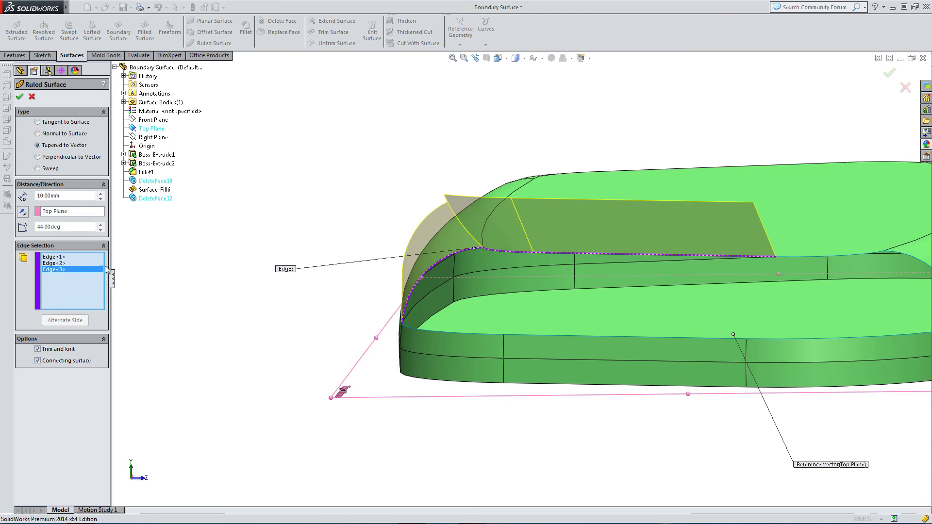
# Step: Set the taper angle to 33.00deg and delete Edge<3> and Edge<2>, keeping only Edge<1>
pyautogui.click(101, 231)
pyautogui.moveTo(102, 233); pyautogui.dragTo(100, 225)
pyautogui.moveTo(225, 229); pyautogui.dragTo(238, 258, button='middle')
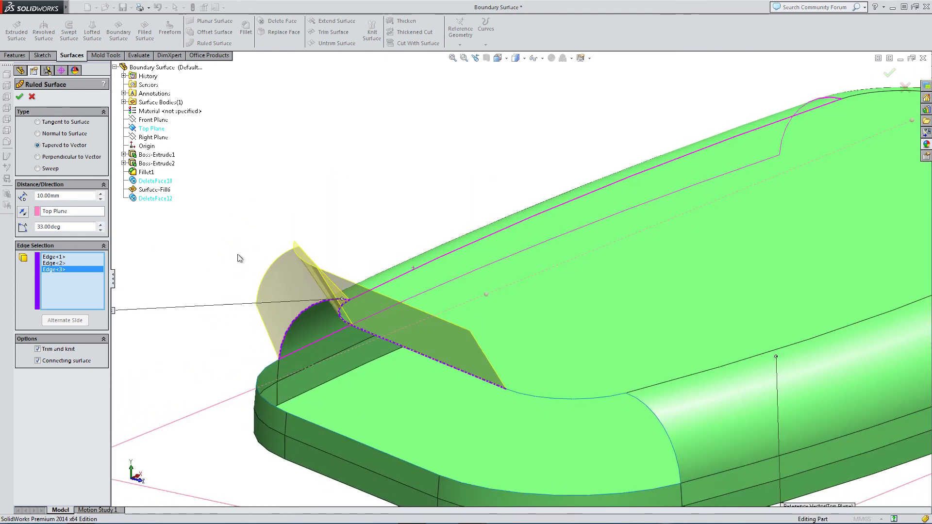
pyautogui.press('Delete')
pyautogui.click(53, 263)
pyautogui.press('Delete')
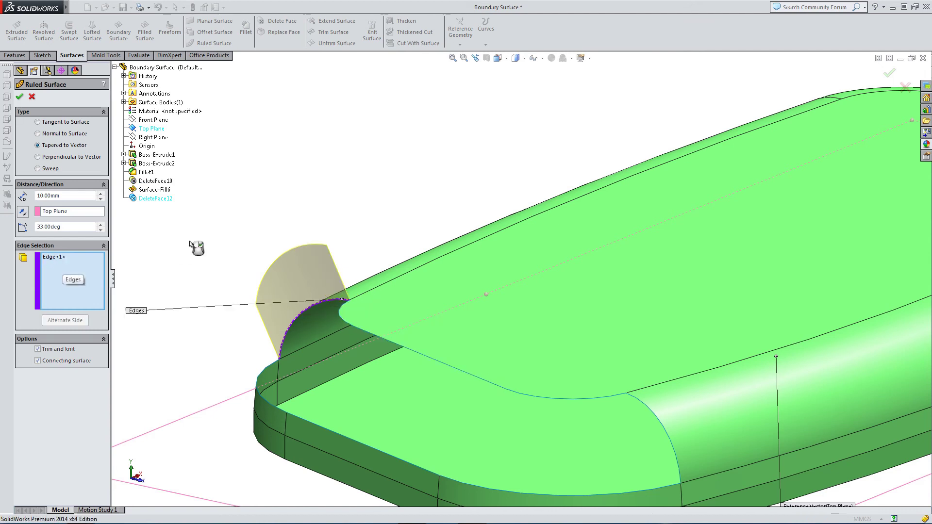
# Step: Make the ruled surface a Sweep with Right Plane reference along five top end edges
pyautogui.click(42, 159)
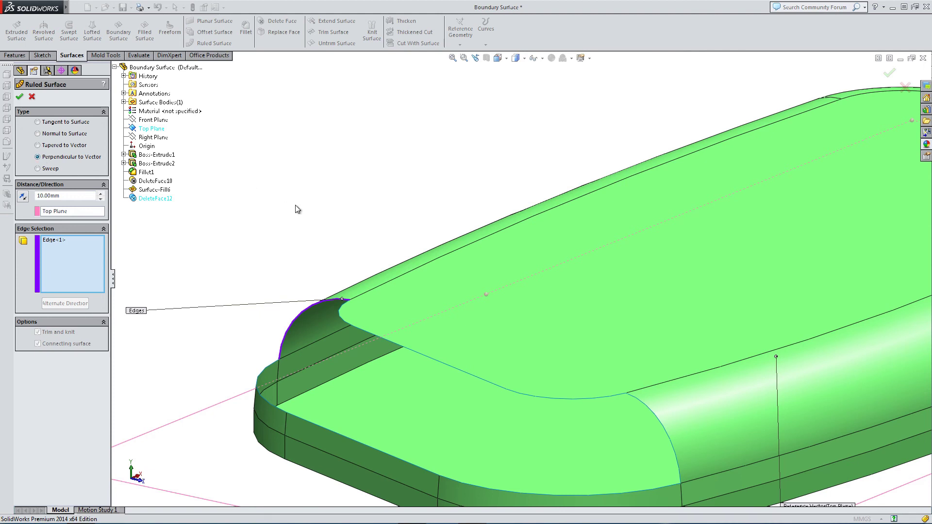
pyautogui.scroll(2, 297, 209)
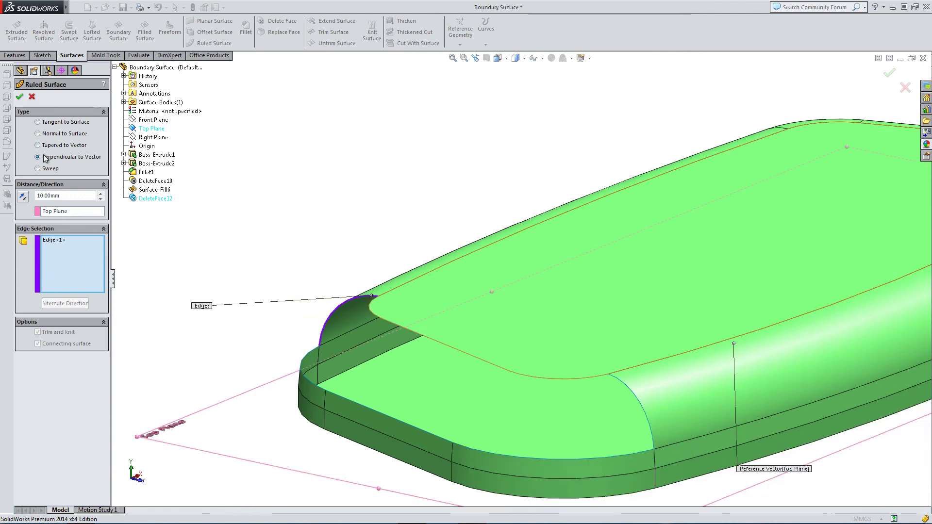
pyautogui.click(54, 212)
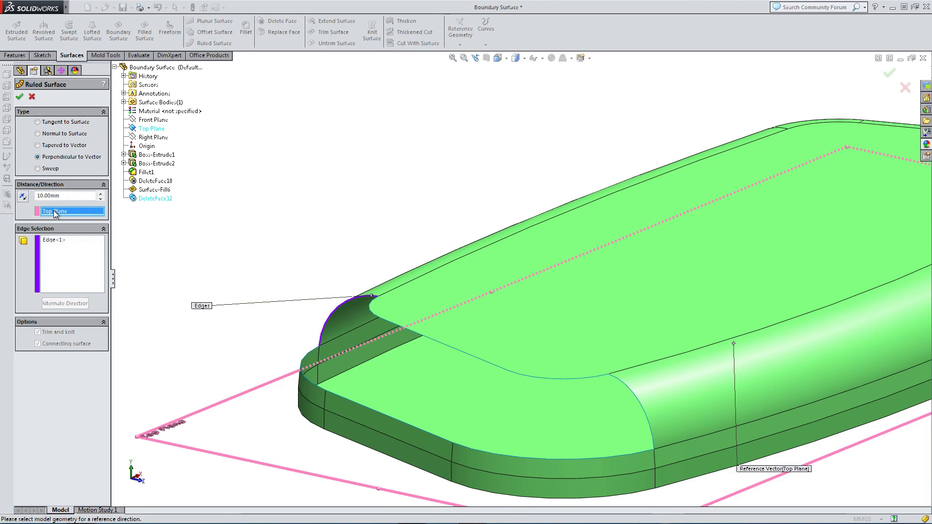
pyautogui.click(144, 138)
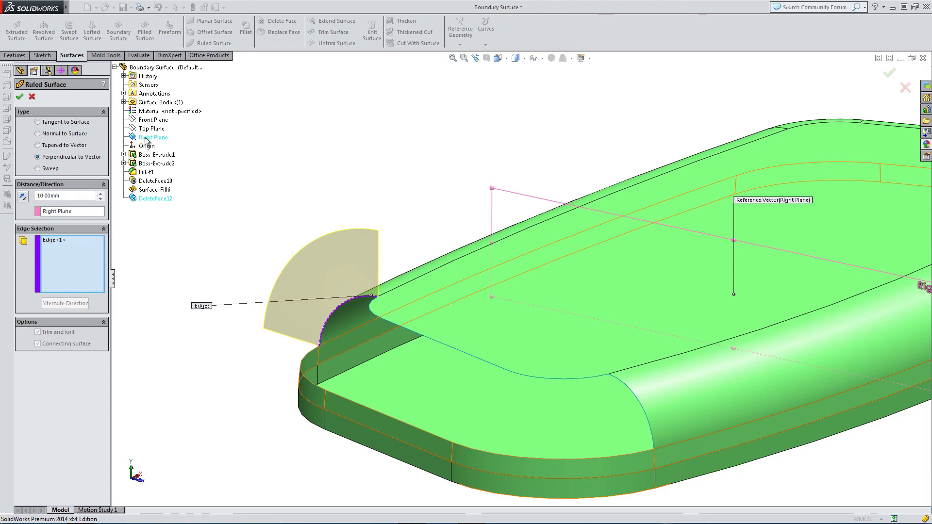
pyautogui.click(373, 311)
pyautogui.click(406, 329)
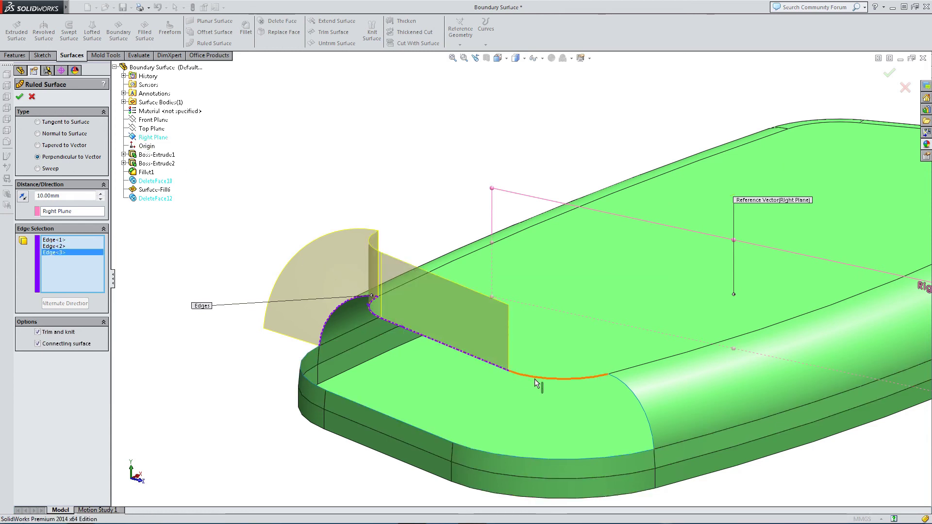
pyautogui.click(535, 379)
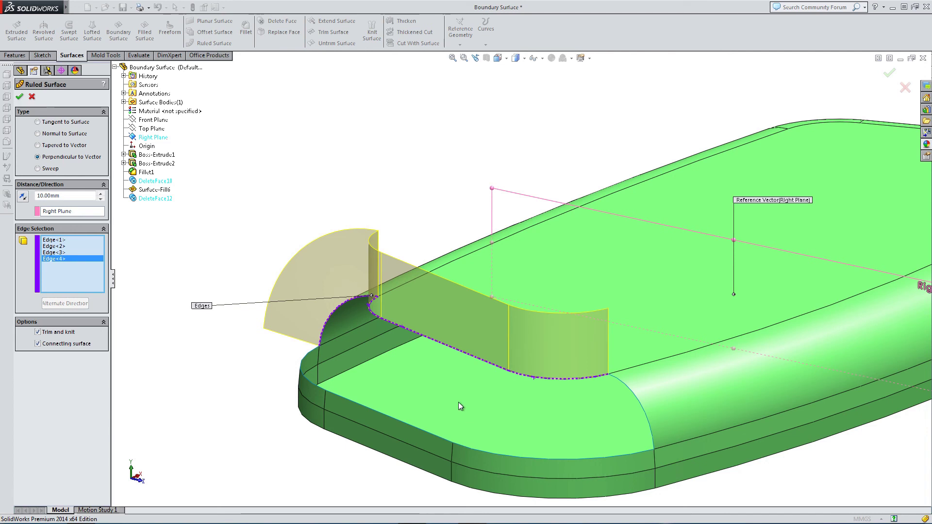
pyautogui.click(623, 387)
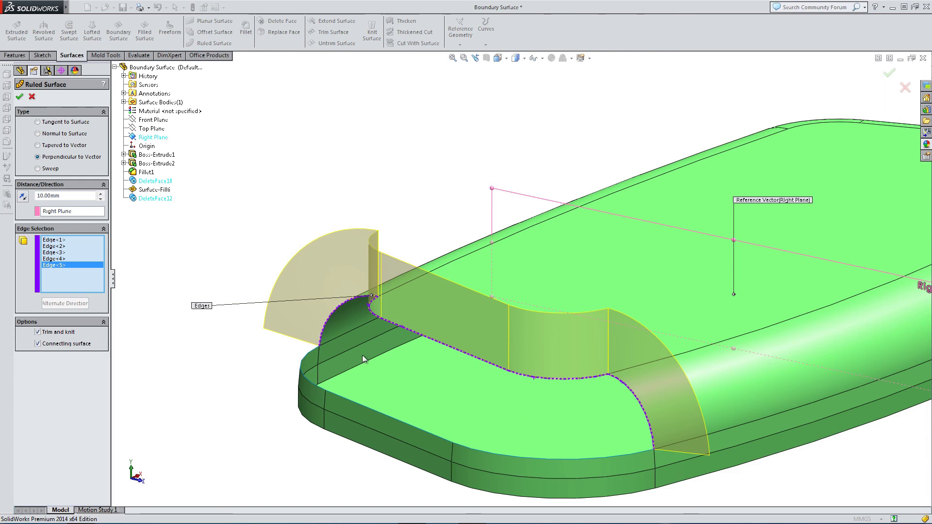
pyautogui.click(37, 168)
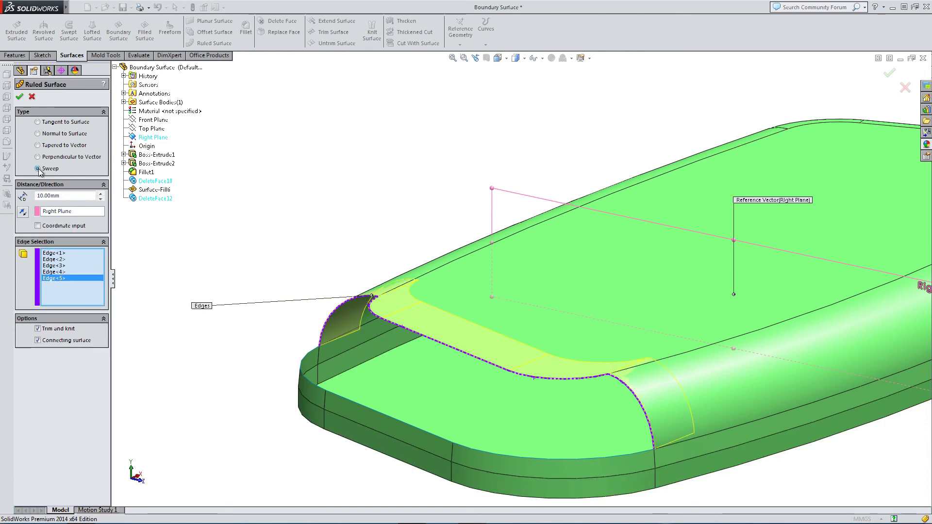
# Step: Reverse the swept surface's direction and lengthen it from 10.00mm to 40.00mm
pyautogui.click(25, 216)
pyautogui.scroll(3, 519, 342)
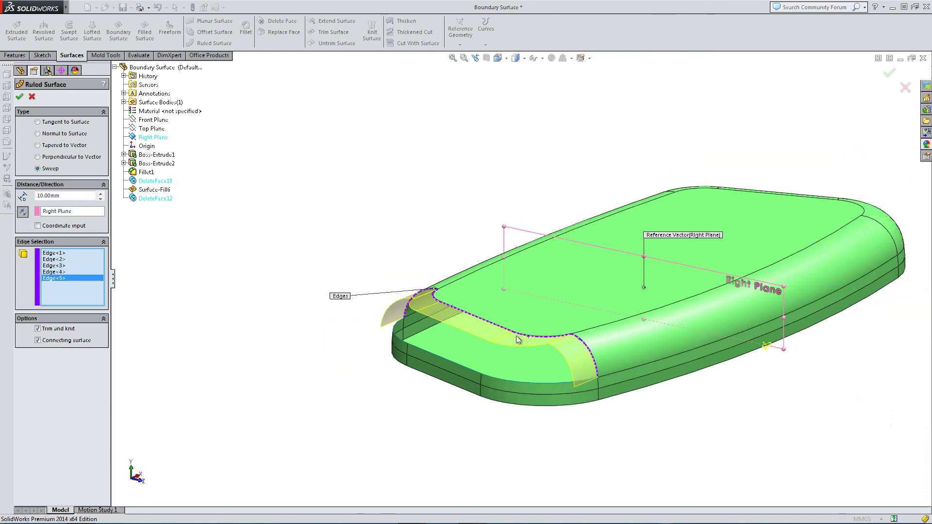
pyautogui.scroll(-5, 443, 352)
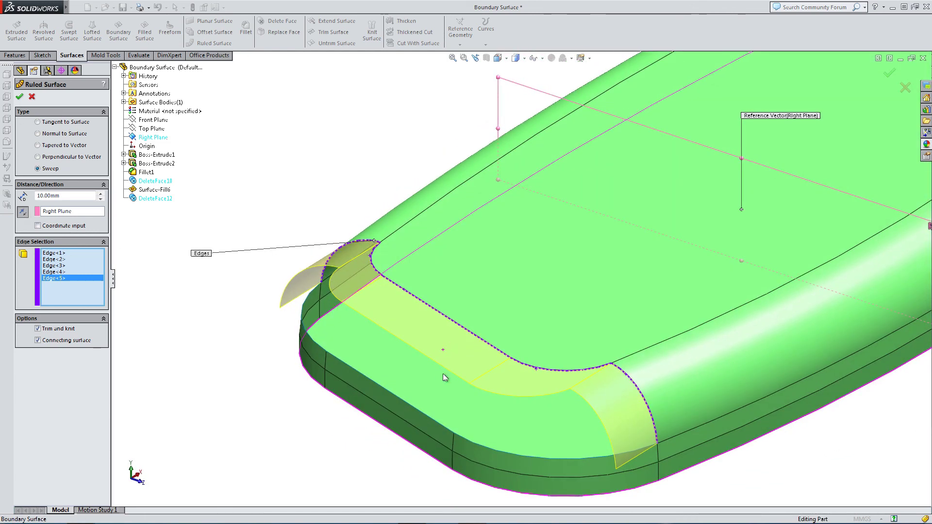
pyautogui.scroll(2, 436, 417)
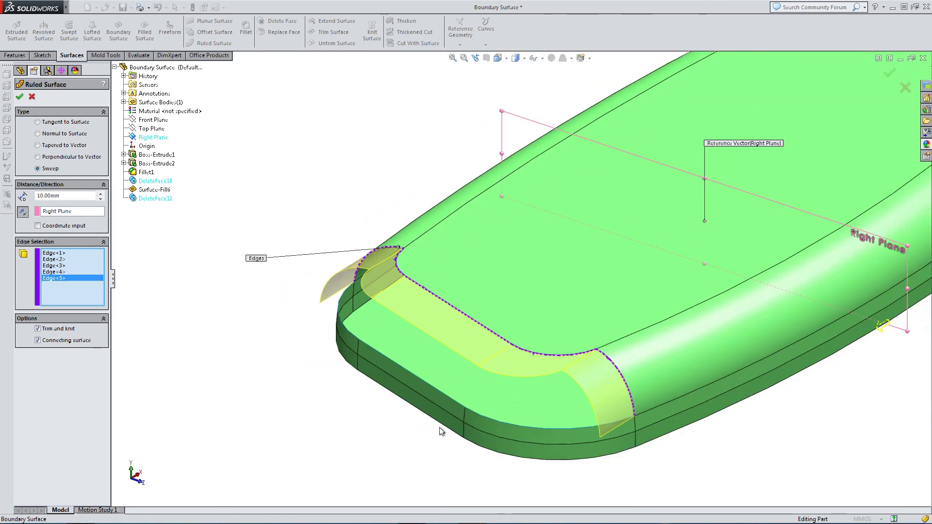
pyautogui.click(101, 195)
pyautogui.click(101, 194)
pyautogui.click(100, 194)
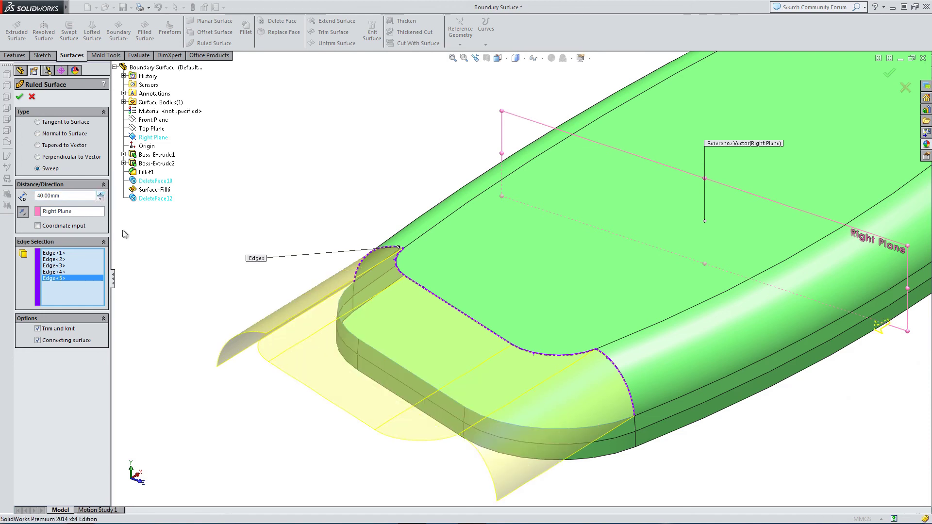
pyautogui.scroll(2, 521, 278)
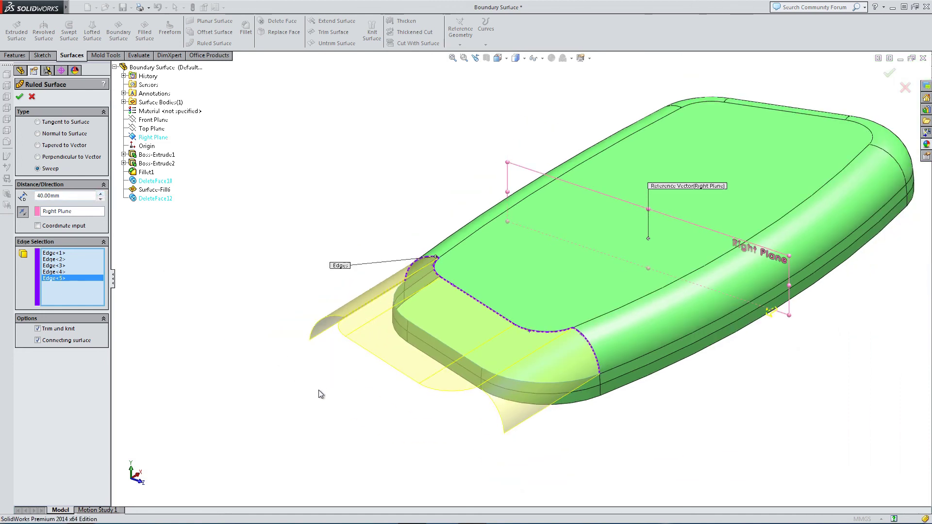
# Step: Define the sweep direction by coordinates X -1, Y 1, Z 0 and inspect the angled preview
pyautogui.click(37, 226)
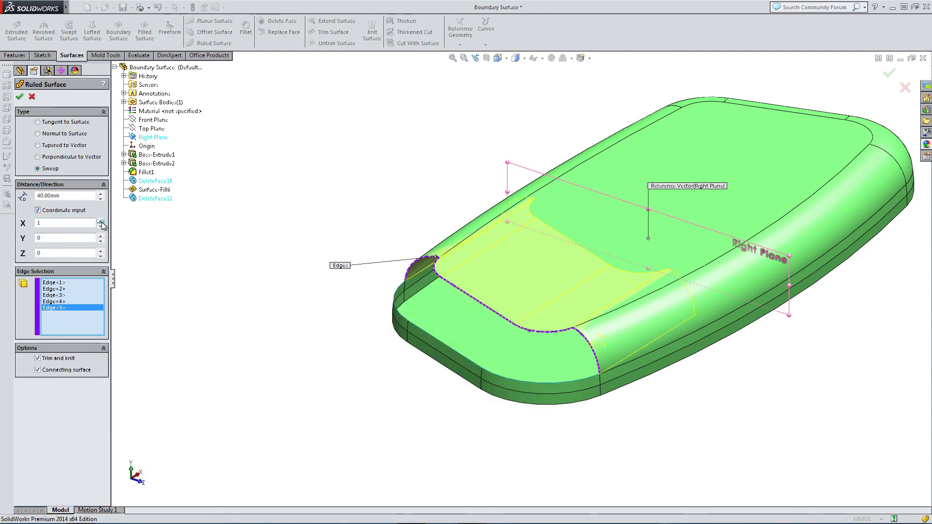
pyautogui.doubleClick(47, 223)
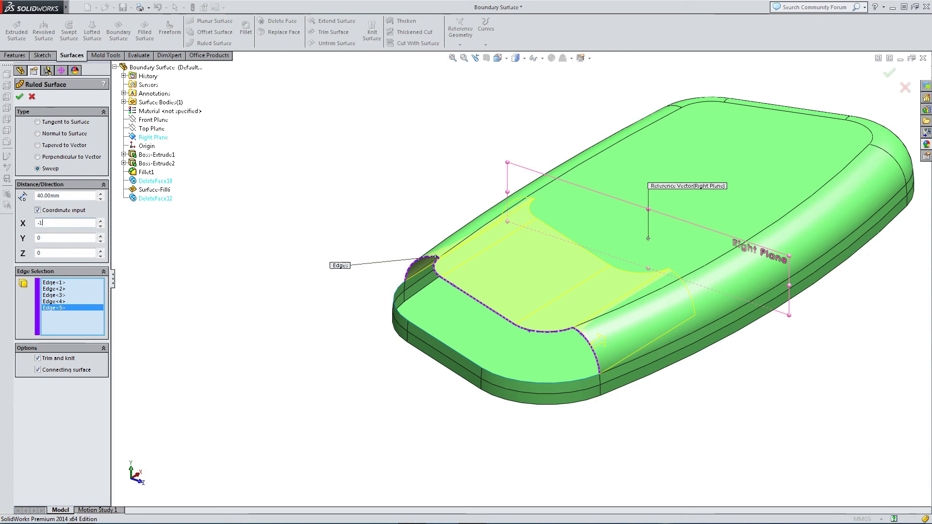
pyautogui.click(46, 238)
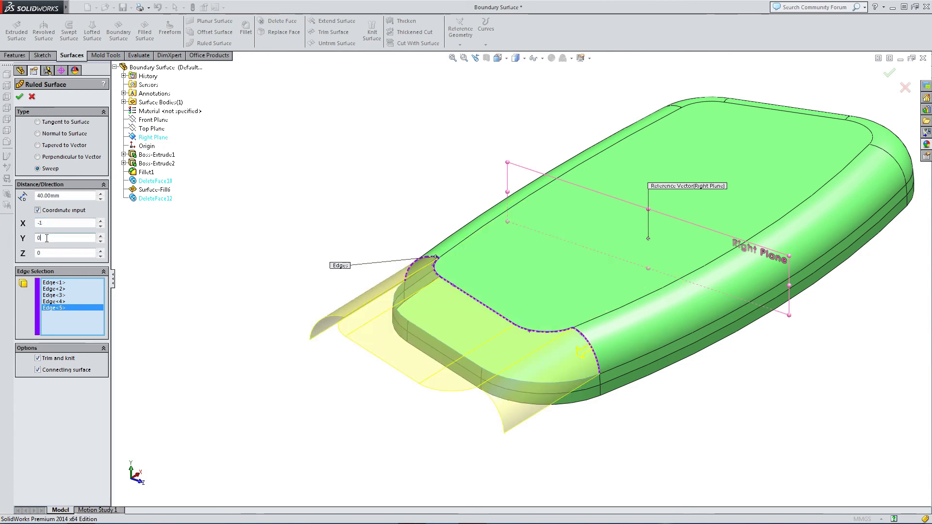
pyautogui.doubleClick(53, 239)
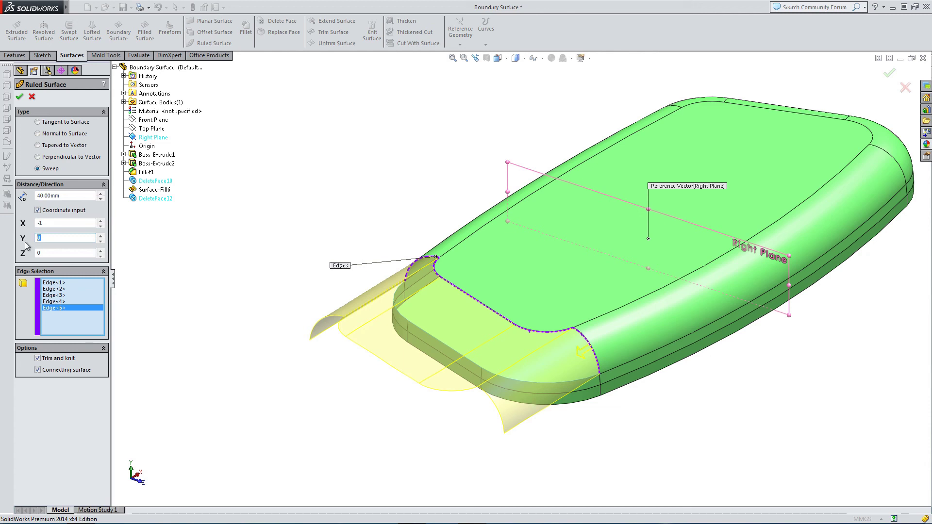
pyautogui.write('1')
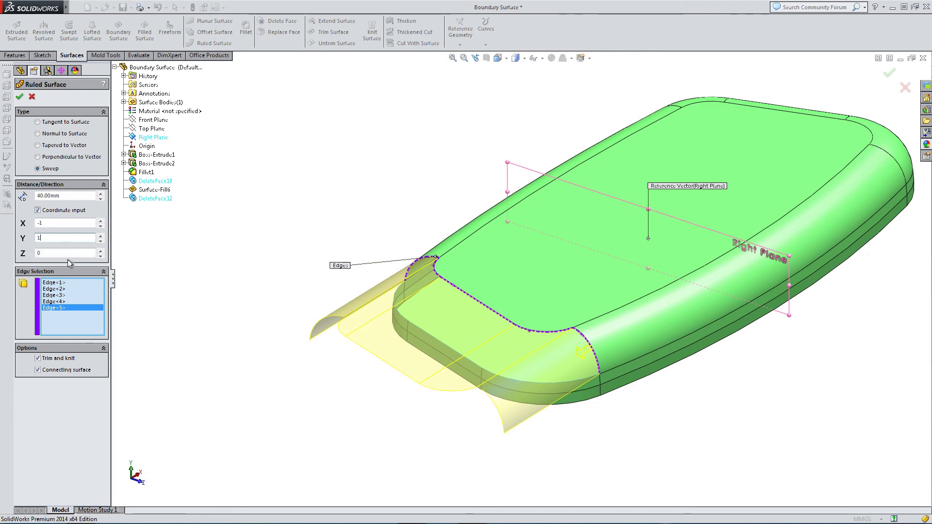
pyautogui.click(69, 252)
pyautogui.moveTo(368, 324); pyautogui.dragTo(401, 153, button='middle')
pyautogui.scroll(-4, 401, 152)
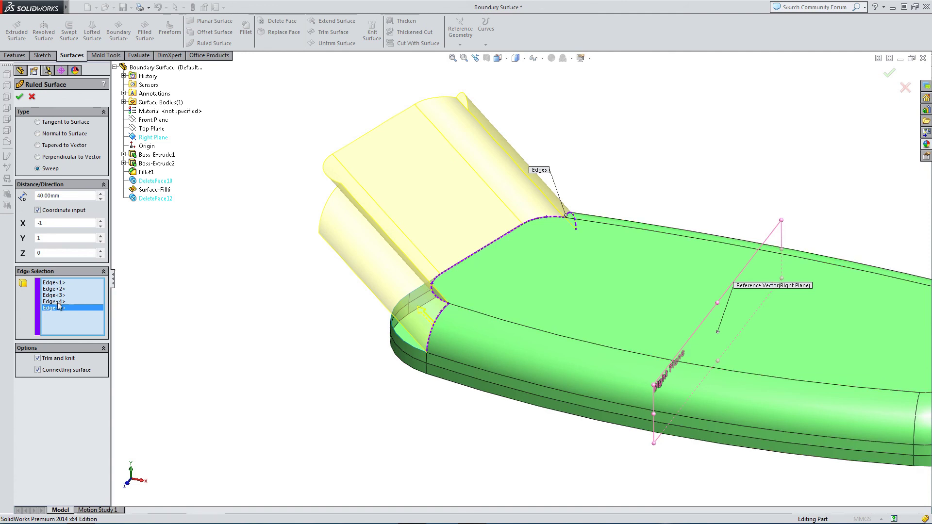
# Step: Create the 40.00mm Ruled Surface1, inspect it from behind, then reopen it for editing
pyautogui.click(20, 97)
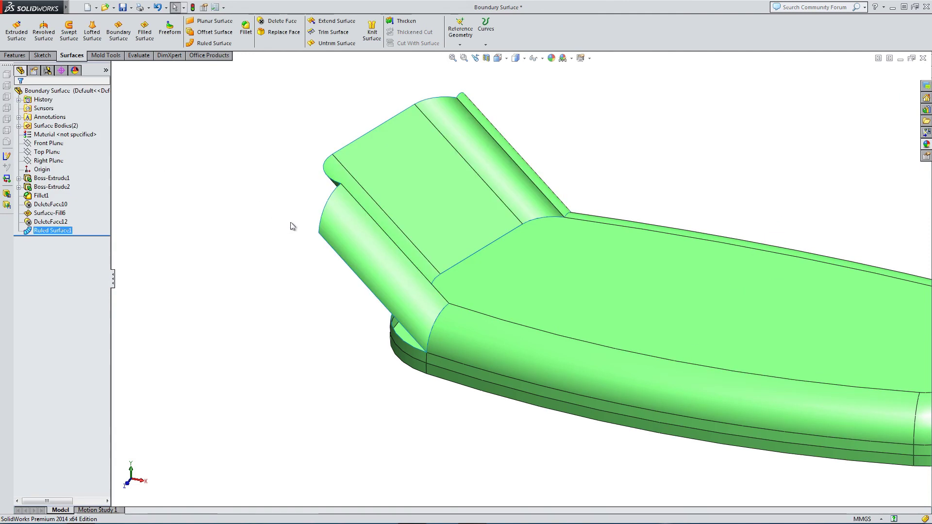
pyautogui.moveTo(295, 229); pyautogui.dragTo(201, 241, button='middle')
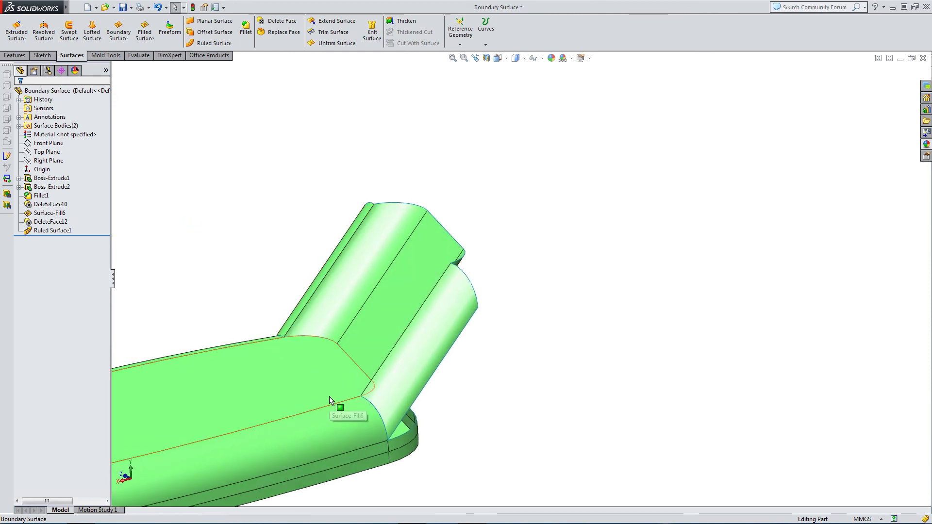
pyautogui.scroll(-3, 304, 398)
pyautogui.click(51, 231)
pyautogui.click(58, 209)
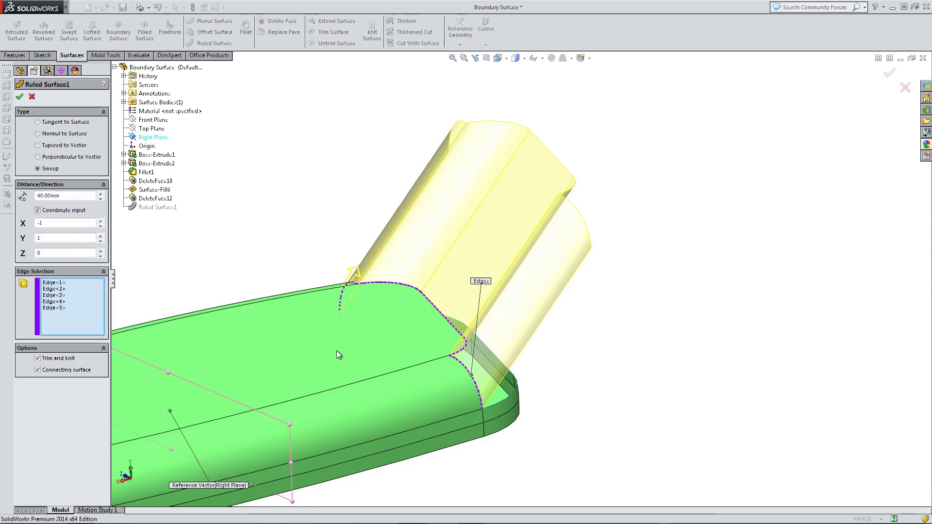